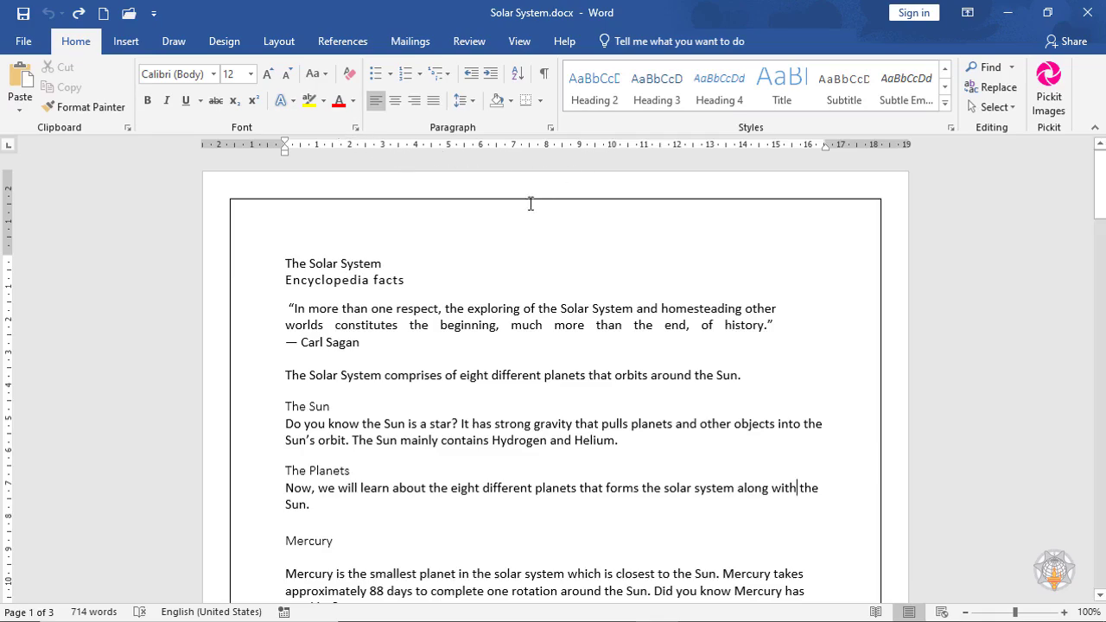
# Apply the Title style to the first line, "The Solar System", and set its font size to 36.
pyautogui.moveTo(283, 259); pyautogui.dragTo(380, 259)
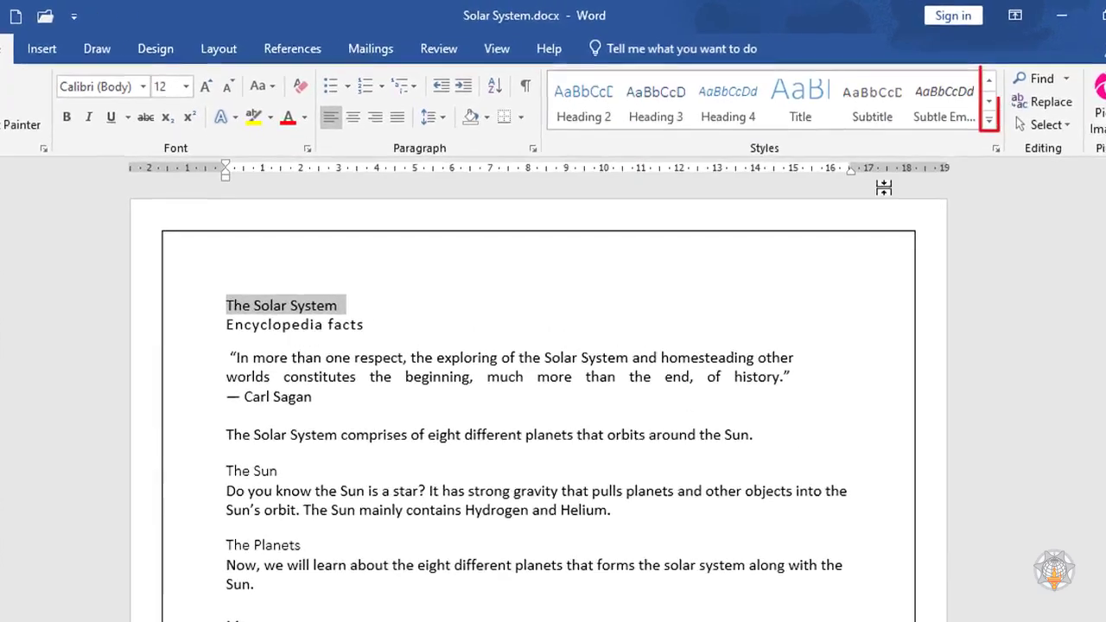
pyautogui.click(956, 107)
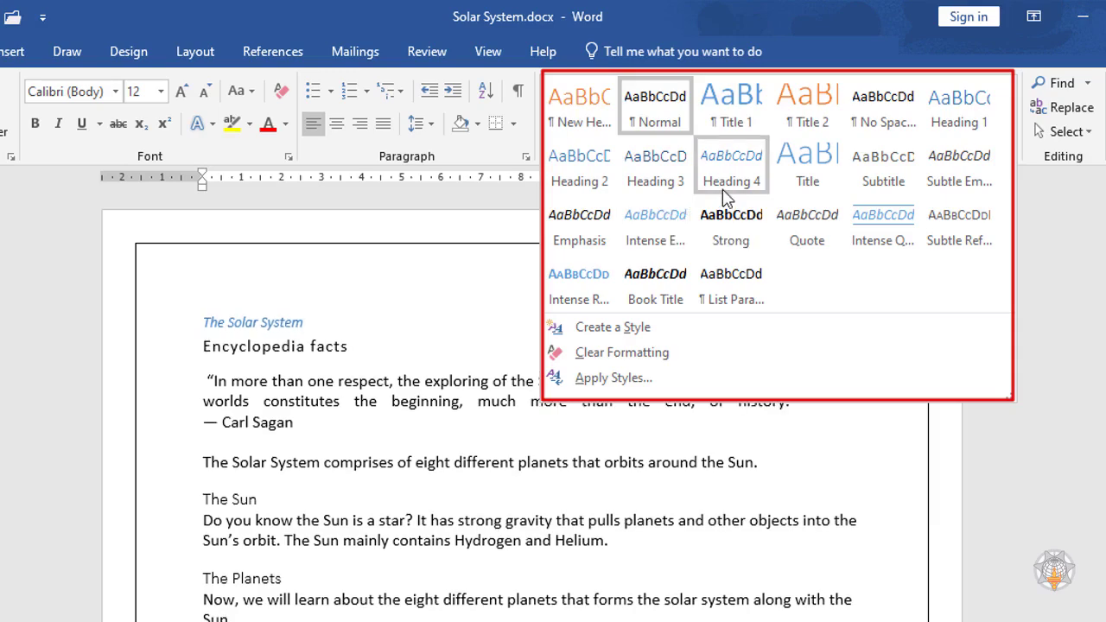
pyautogui.click(808, 171)
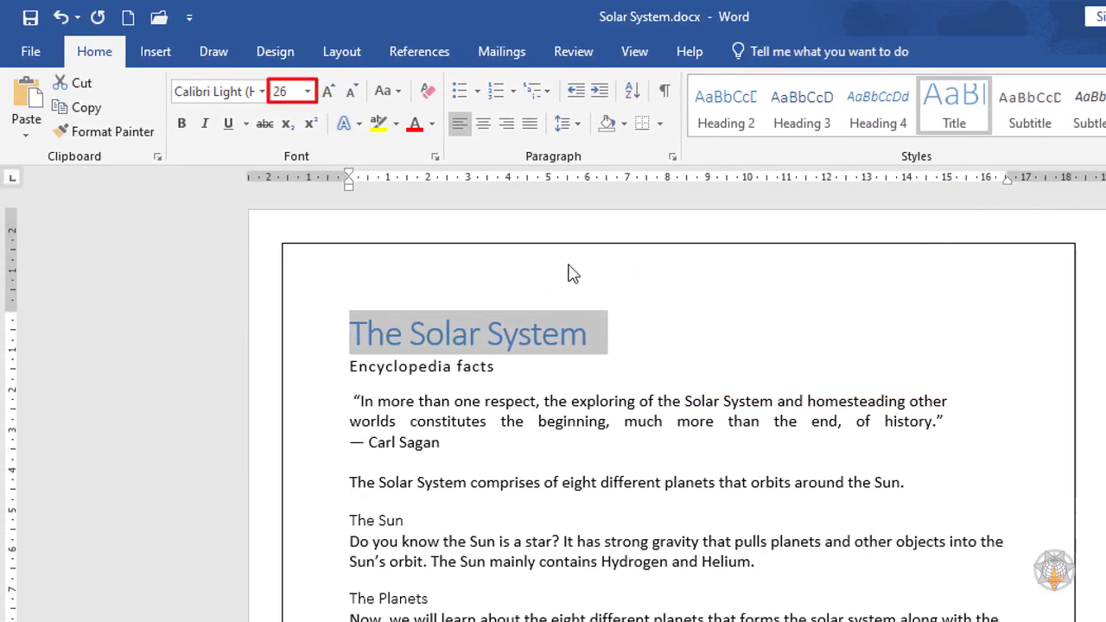
pyautogui.click(308, 92)
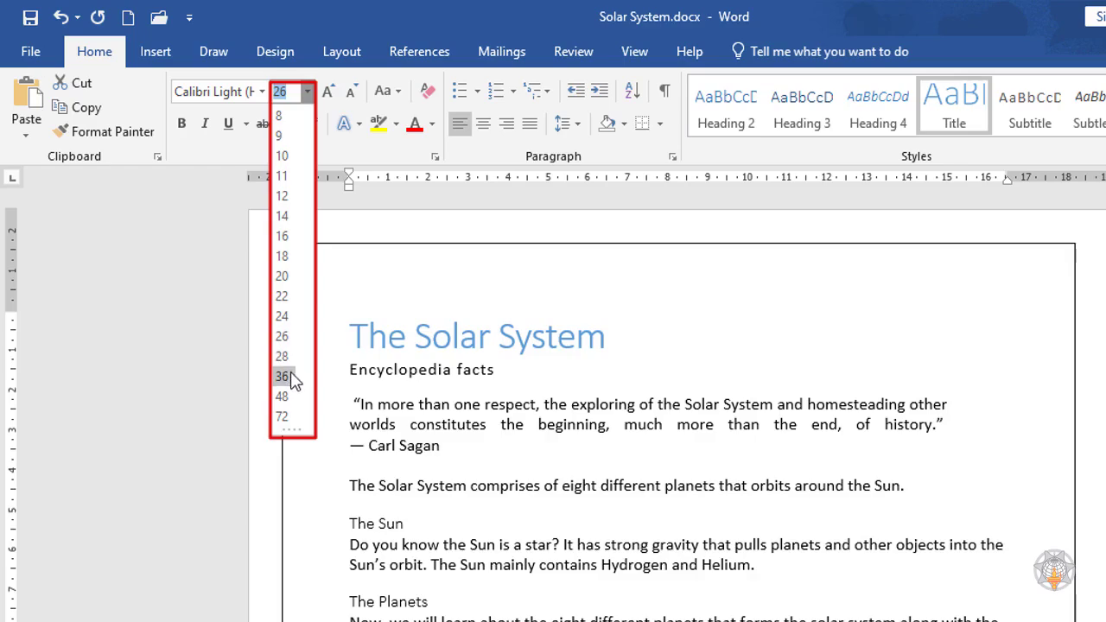
pyautogui.click(285, 376)
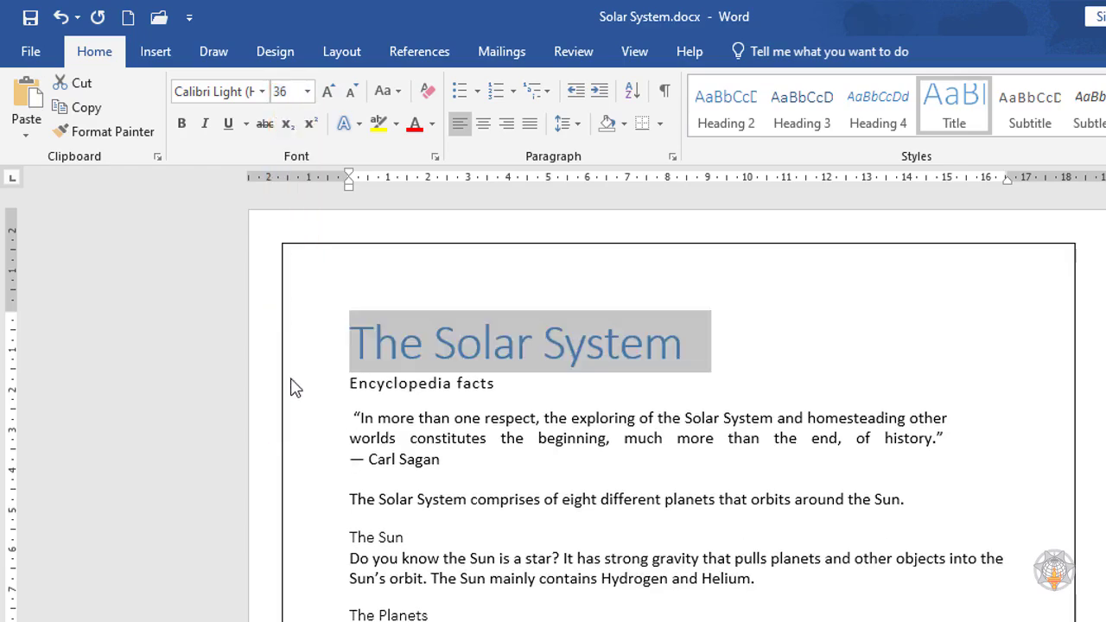
# Set the font size of the "Encyclopedia facts" subtitle to 12.5.
pyautogui.moveTo(348, 388); pyautogui.dragTo(501, 382)
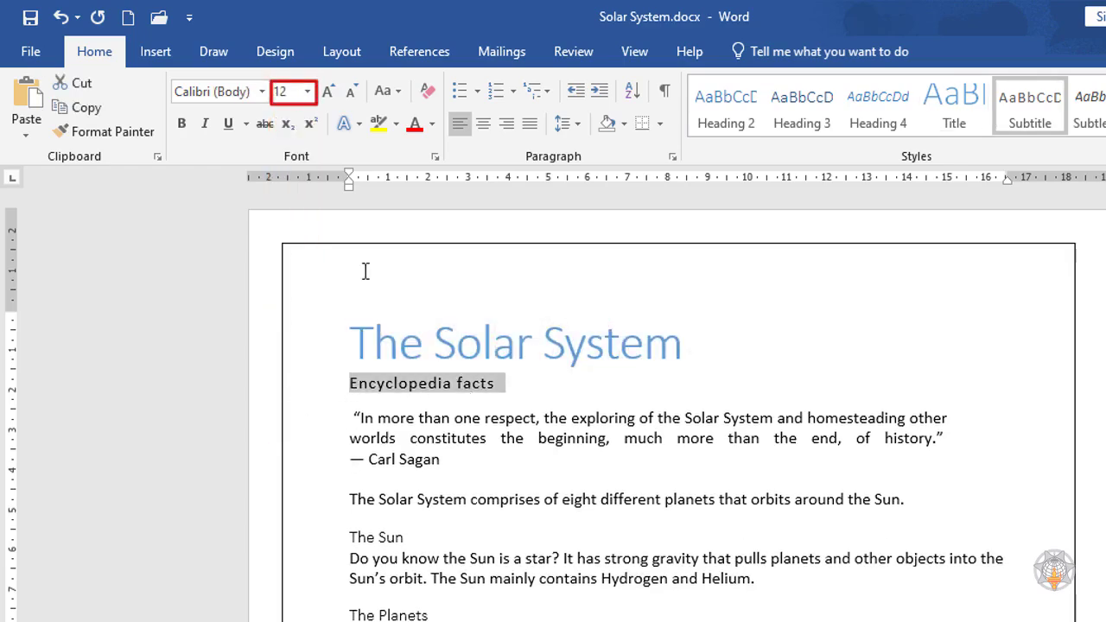
pyautogui.click(291, 97)
pyautogui.write('12')
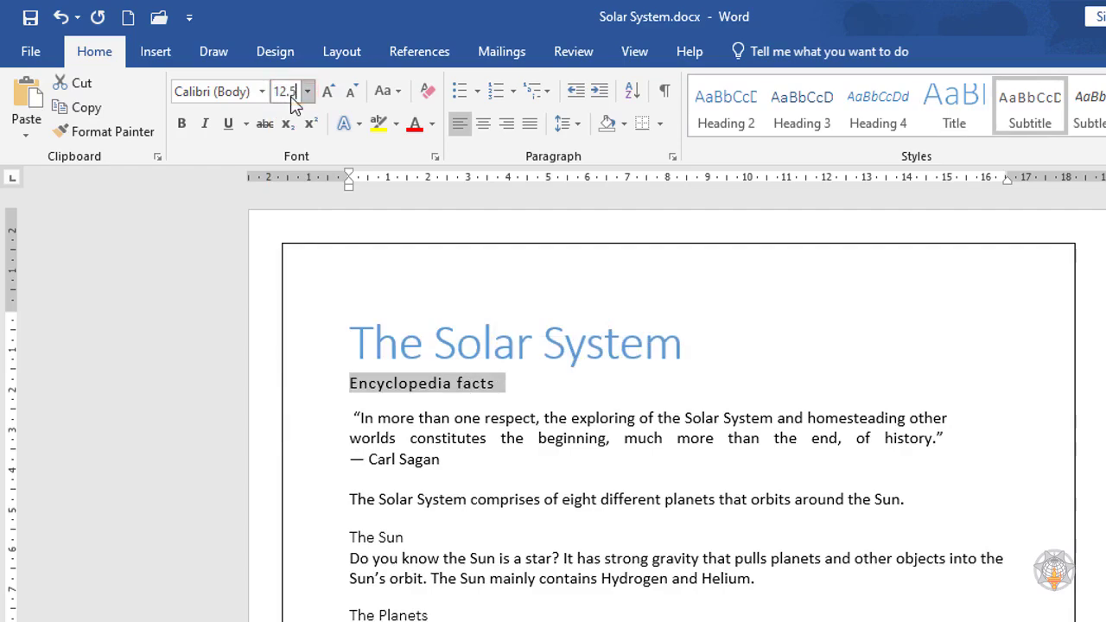
pyautogui.press('Return')
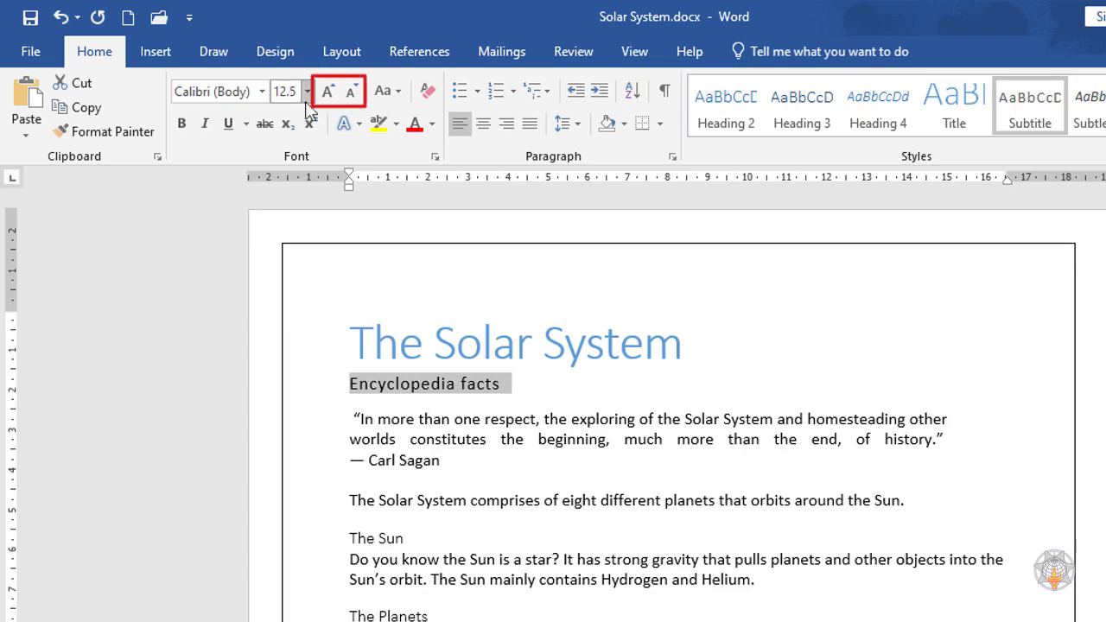
# Increase the subtitle's font size to 14 and reduce it to 12, and make the subtitle bold.
pyautogui.click(329, 97)
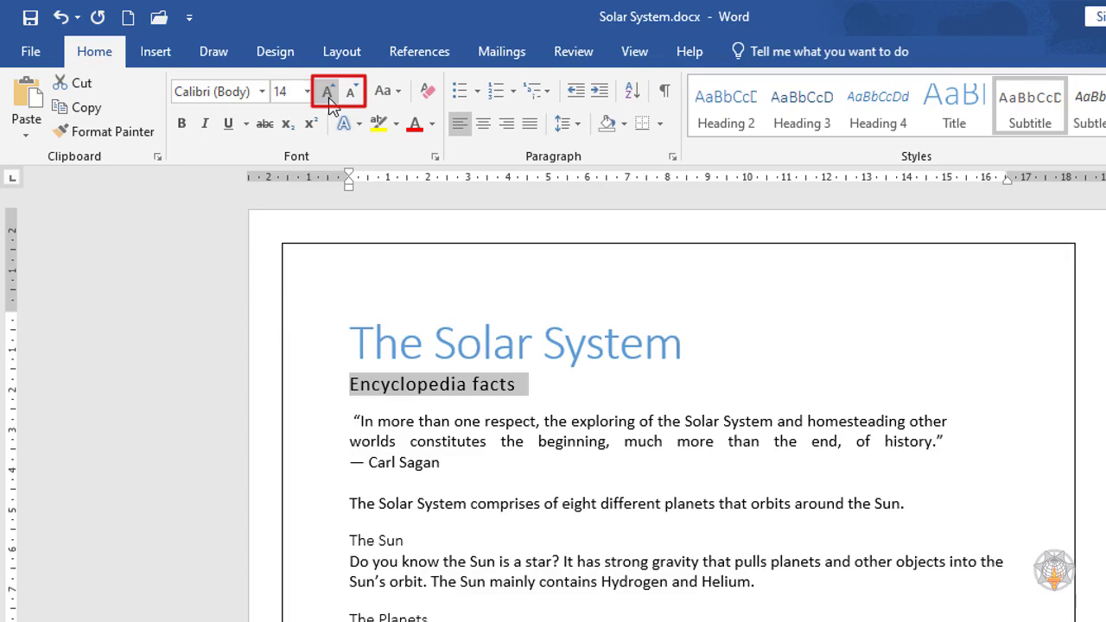
pyautogui.click(350, 100)
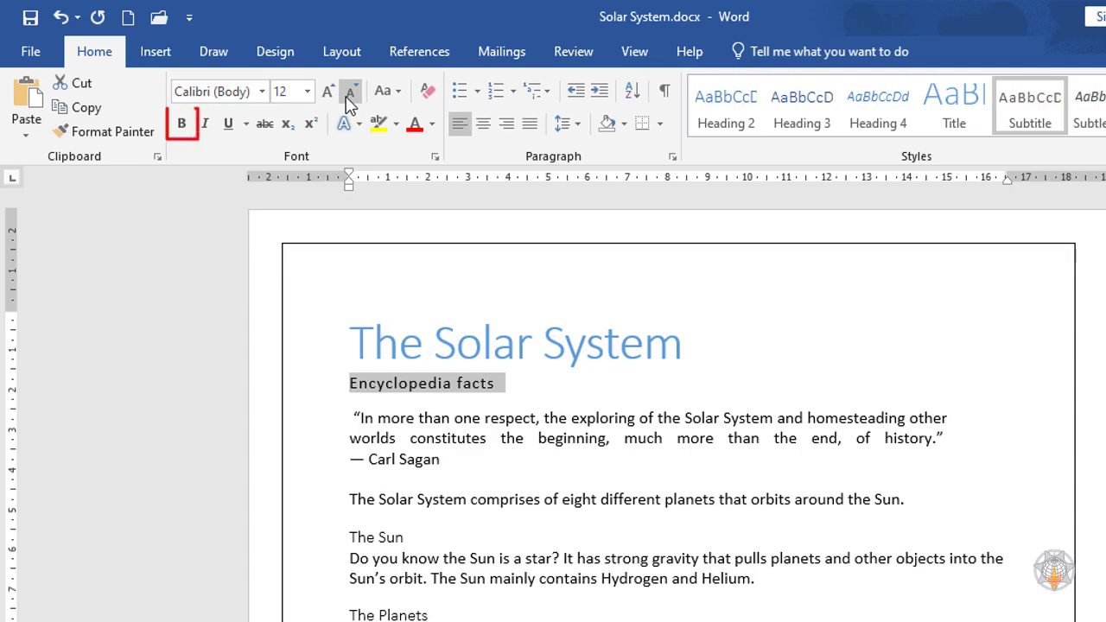
pyautogui.click(182, 127)
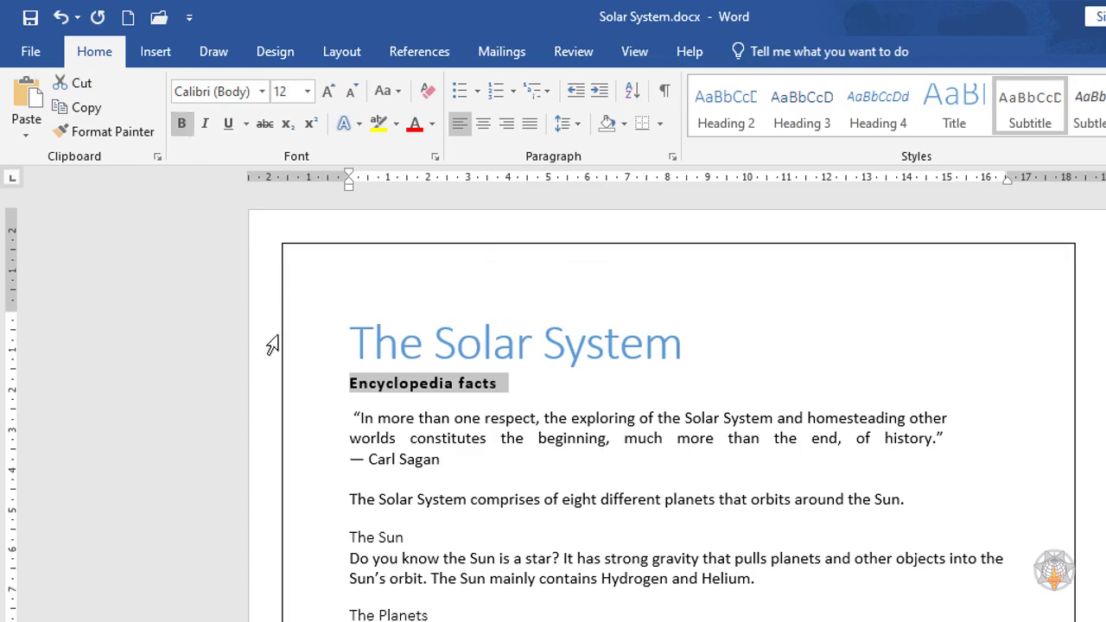
# Italicize the whole quote below the subtitle, including its attribution line.
pyautogui.click(350, 422)
pyautogui.moveTo(364, 420); pyautogui.dragTo(454, 461)
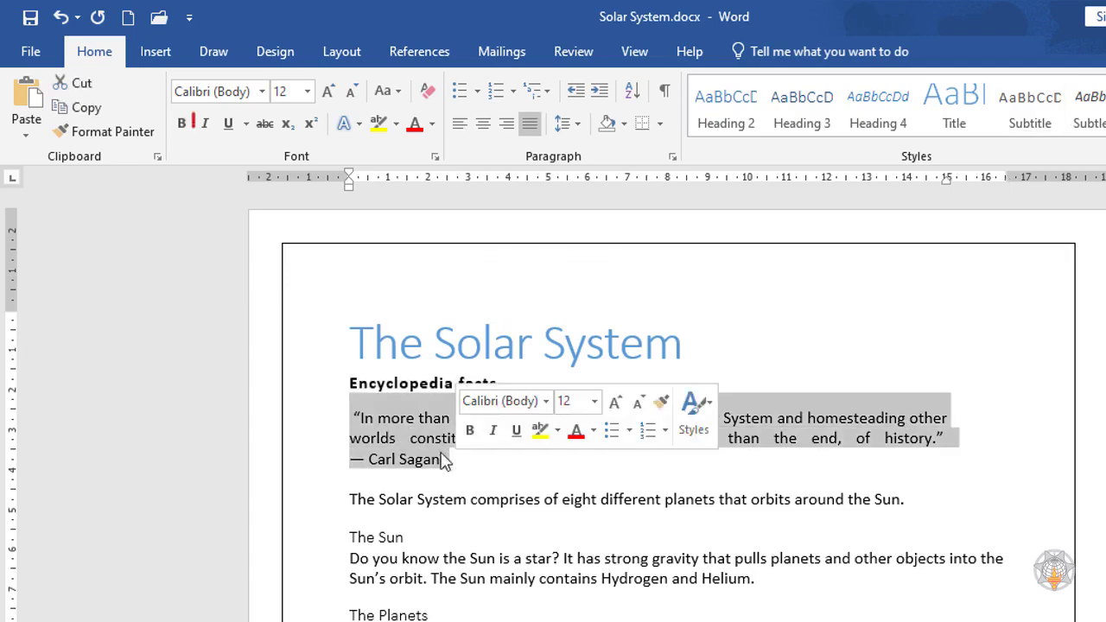
pyautogui.click(207, 124)
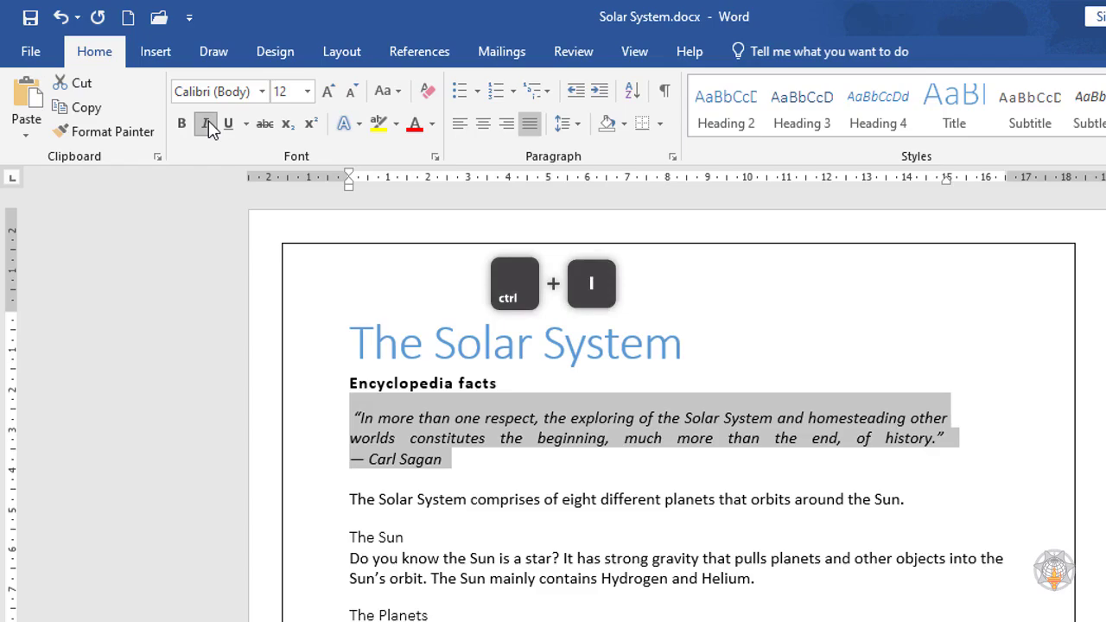
# Try underline and strikethrough on the name Carl Sagan below the quote, removing each effect again.
pyautogui.click(429, 462)
pyautogui.moveTo(446, 460); pyautogui.dragTo(374, 460)
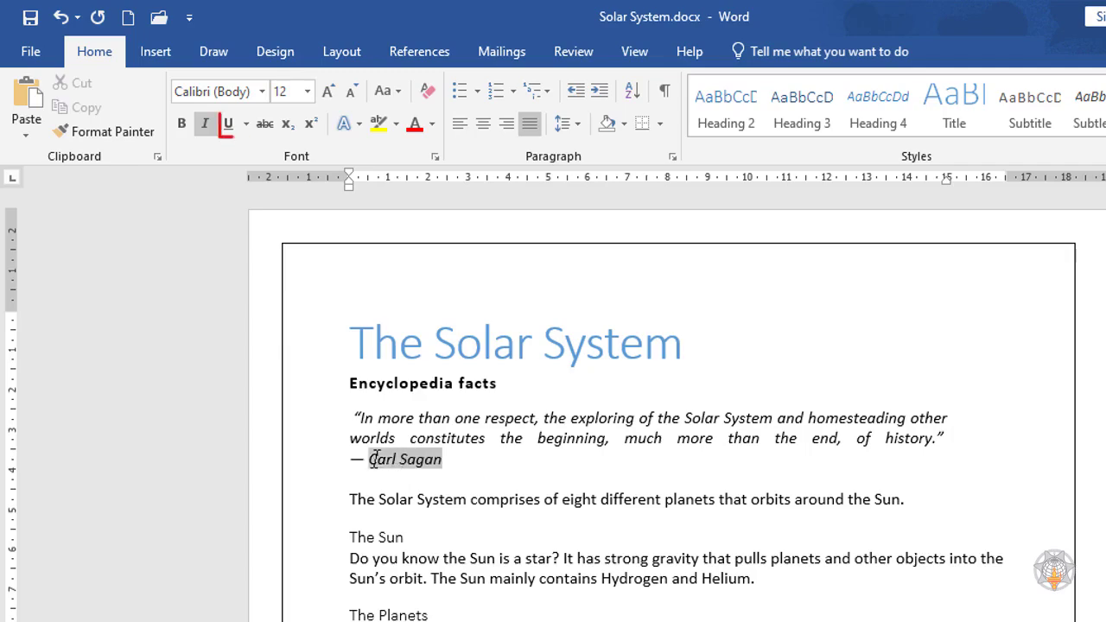
pyautogui.click(228, 125)
pyautogui.click(231, 131)
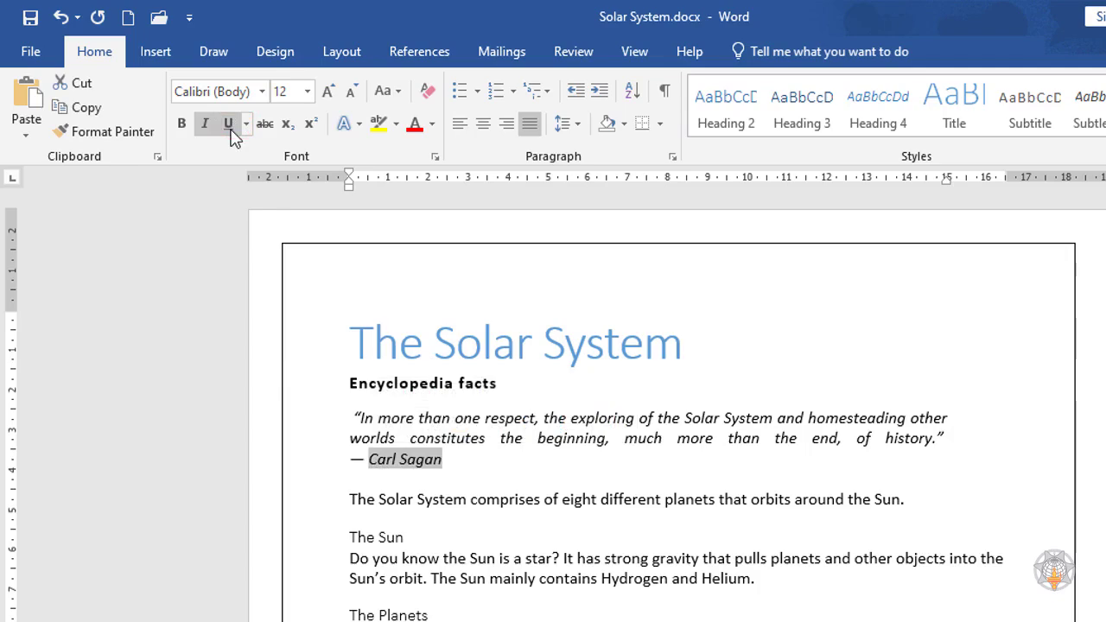
pyautogui.hotkey('ctrl', 'u')
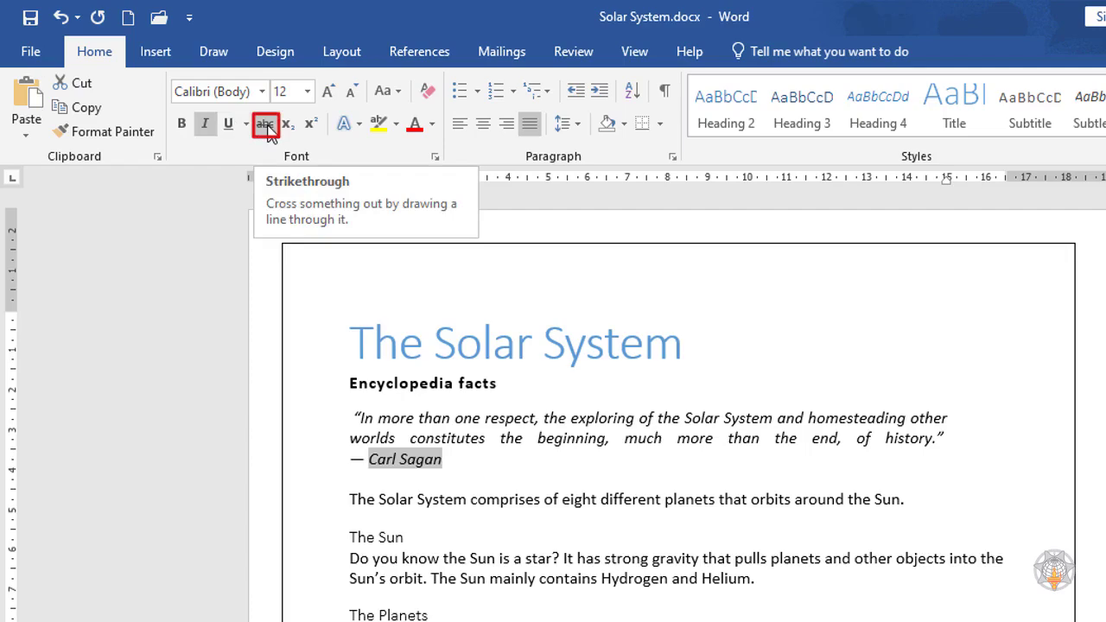
pyautogui.click(265, 125)
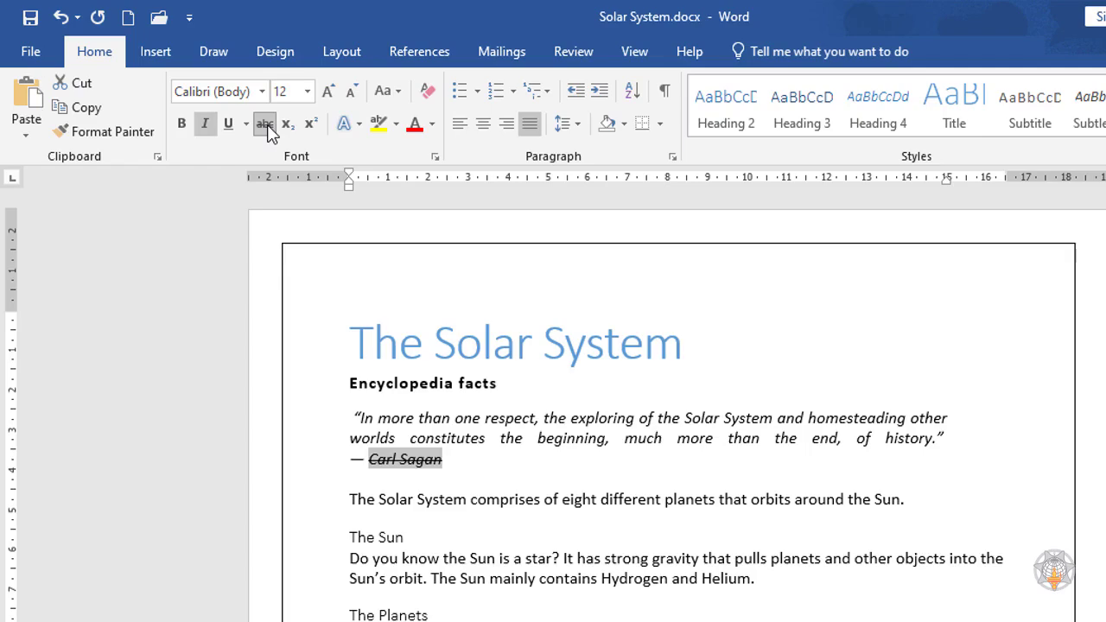
pyautogui.click(265, 125)
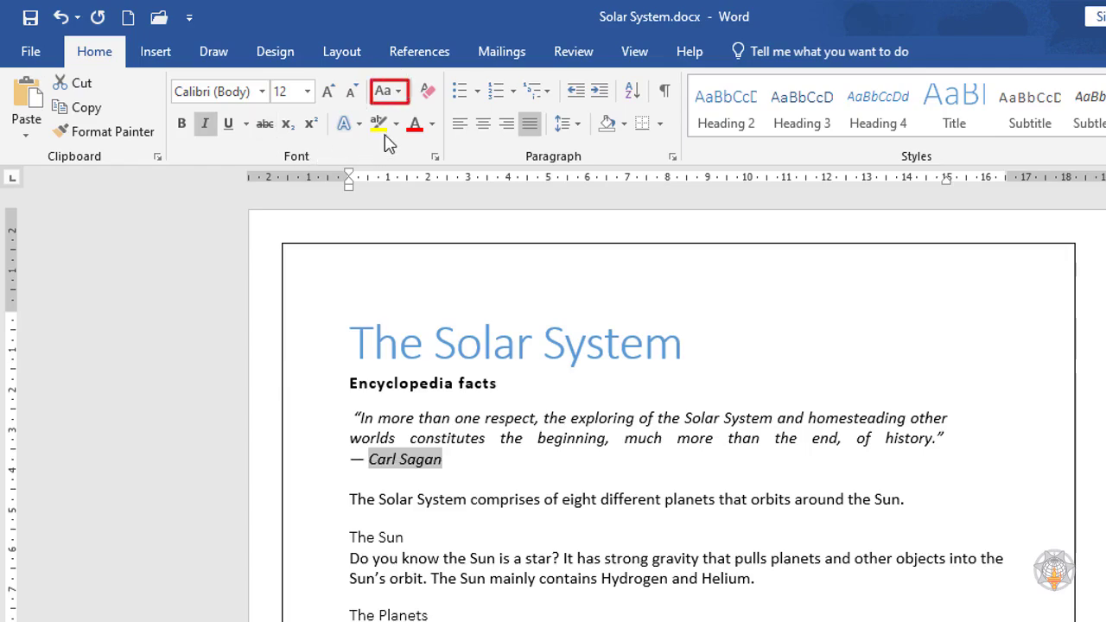
# Change the case of the name Carl Sagan below the quote to UPPERCASE.
pyautogui.click(398, 95)
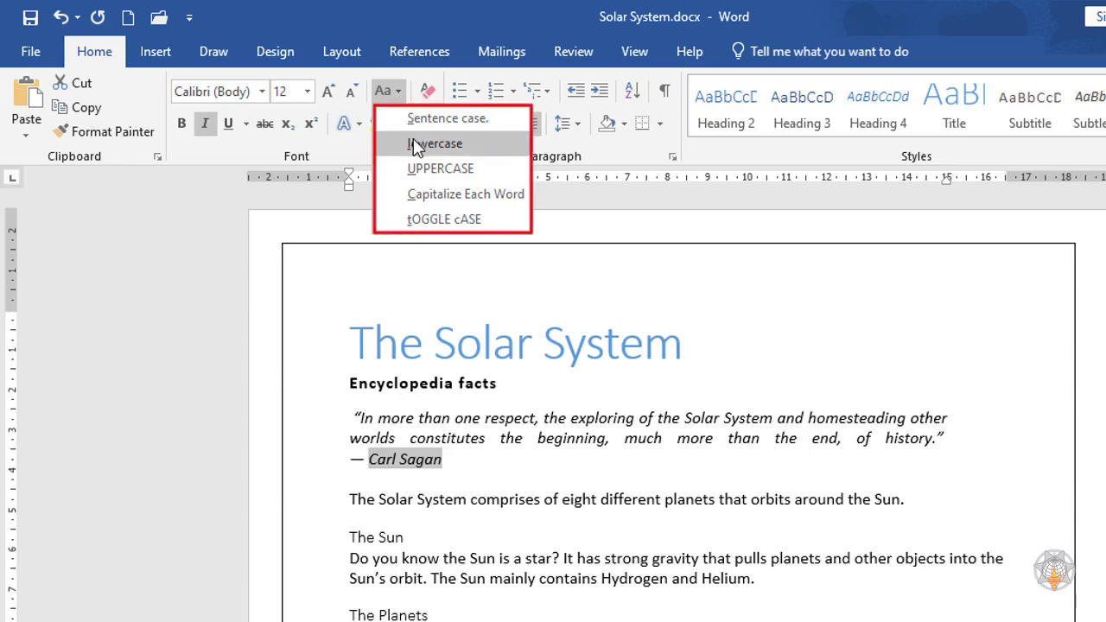
pyautogui.click(421, 169)
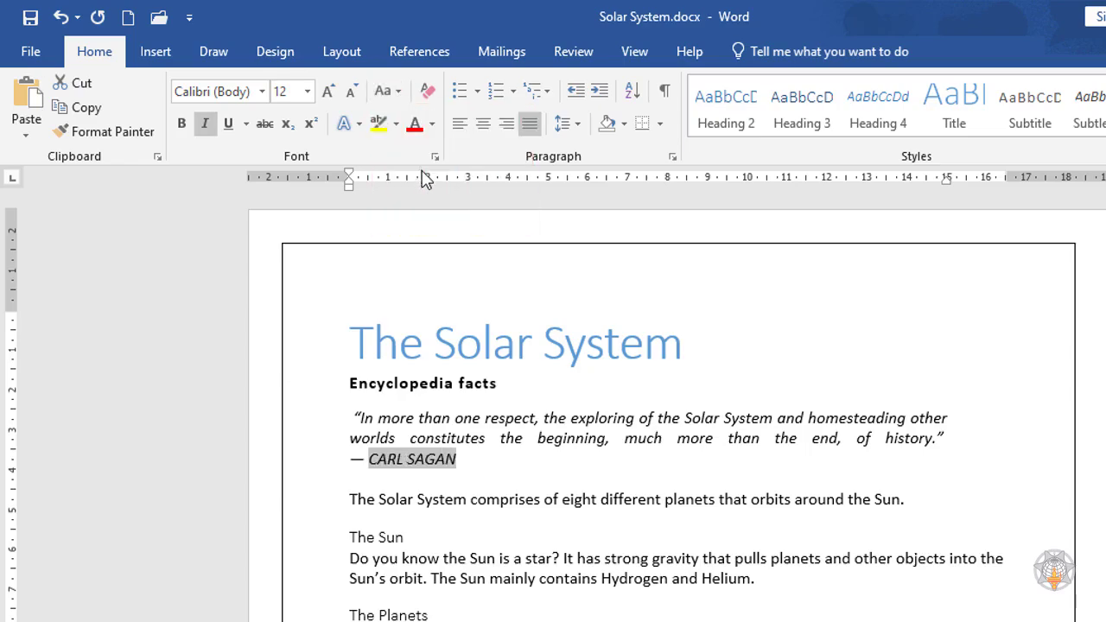
pyautogui.click(444, 496)
# Highlight the words "Solar System" in yellow in the sentence about the eight planets.
pyautogui.moveTo(380, 499); pyautogui.dragTo(467, 501)
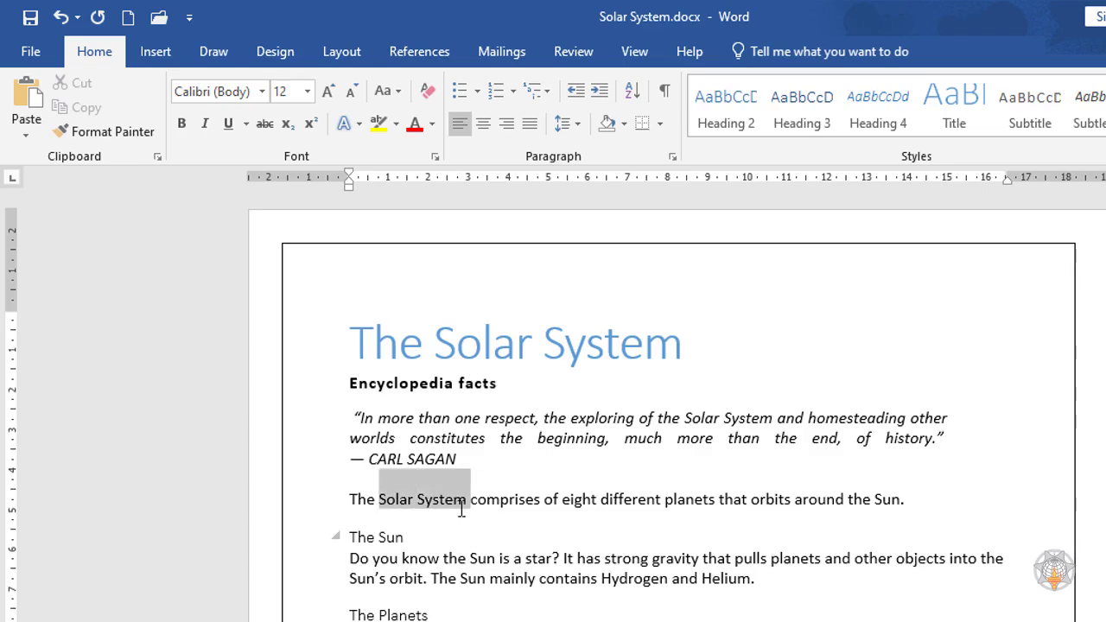
pyautogui.click(395, 123)
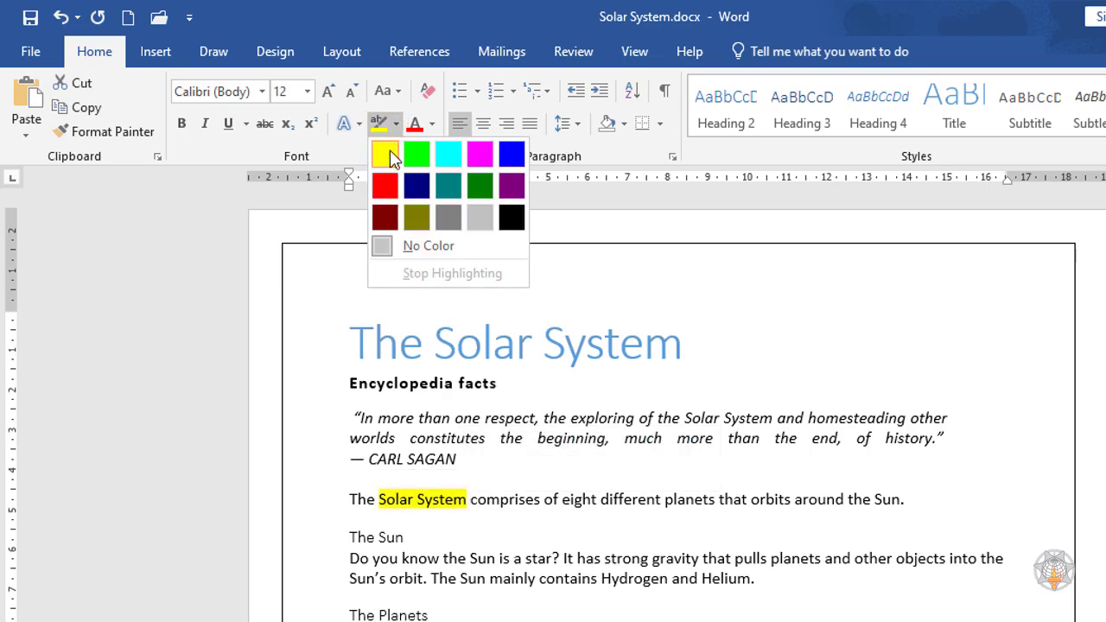
pyautogui.click(386, 154)
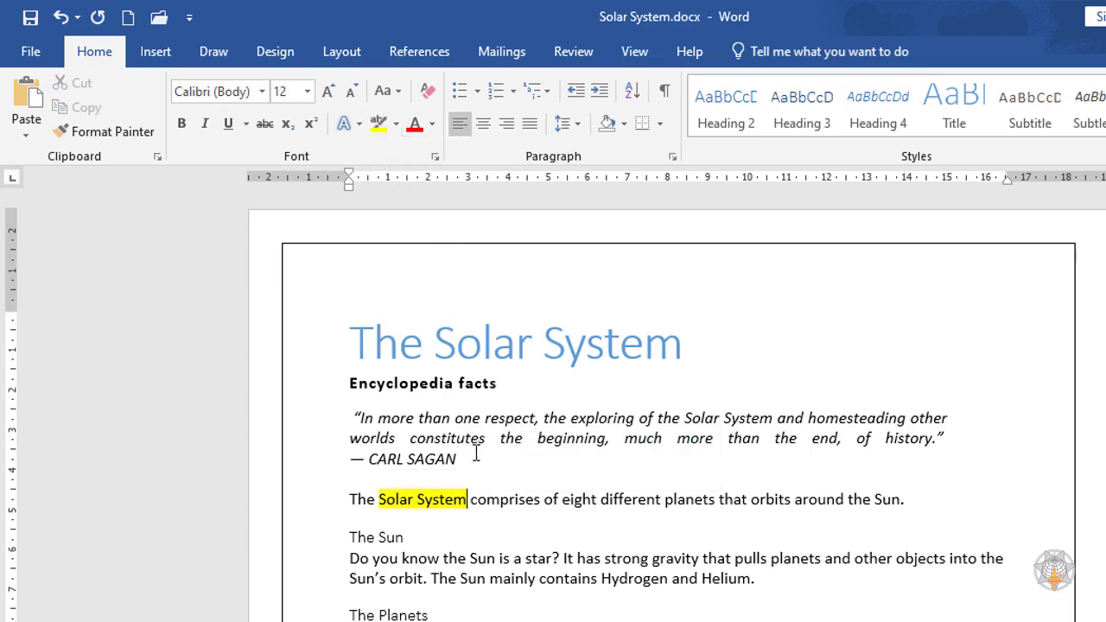
pyautogui.click(504, 524)
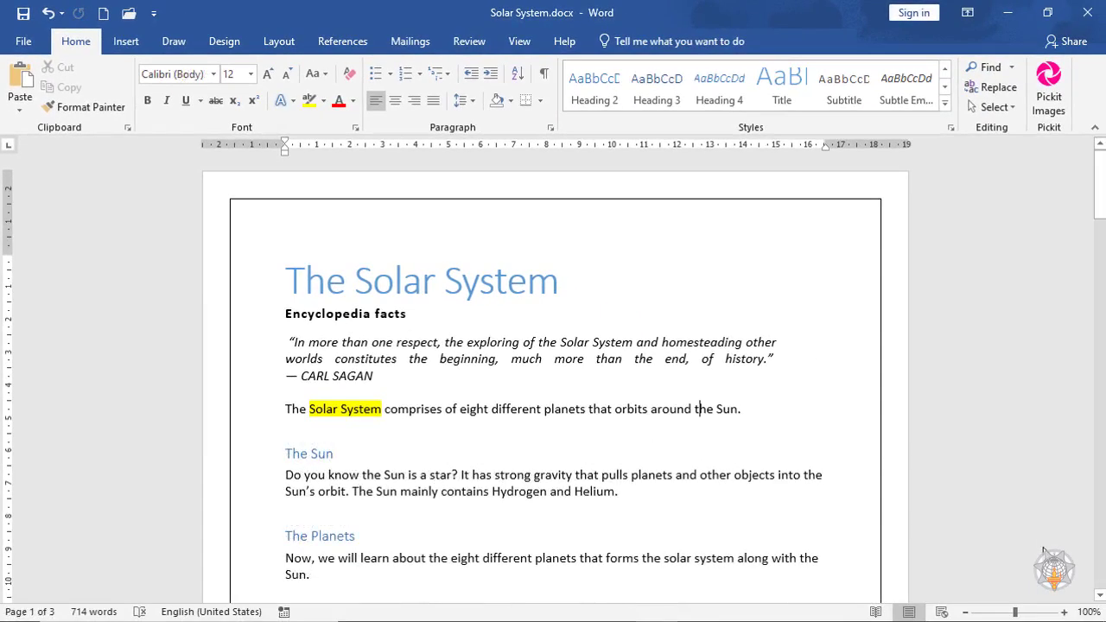
# Add the text CO2 in the empty space after the last paragraph of the document and format its 2 as subscript.
pyautogui.scroll(-20, 1042, 550)
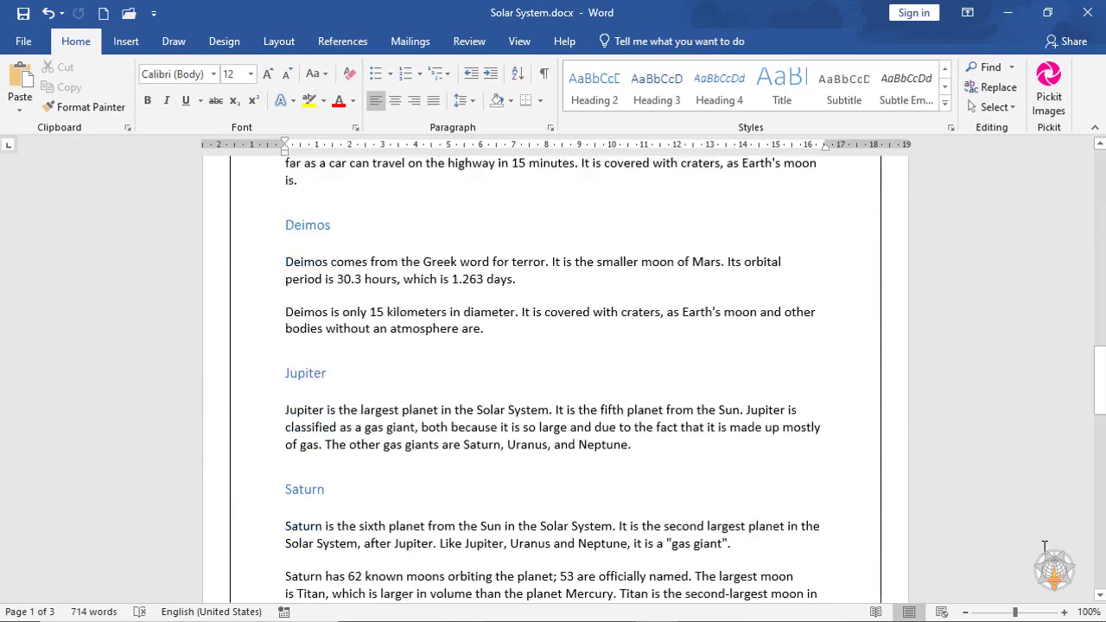
pyautogui.scroll(-15, 1043, 546)
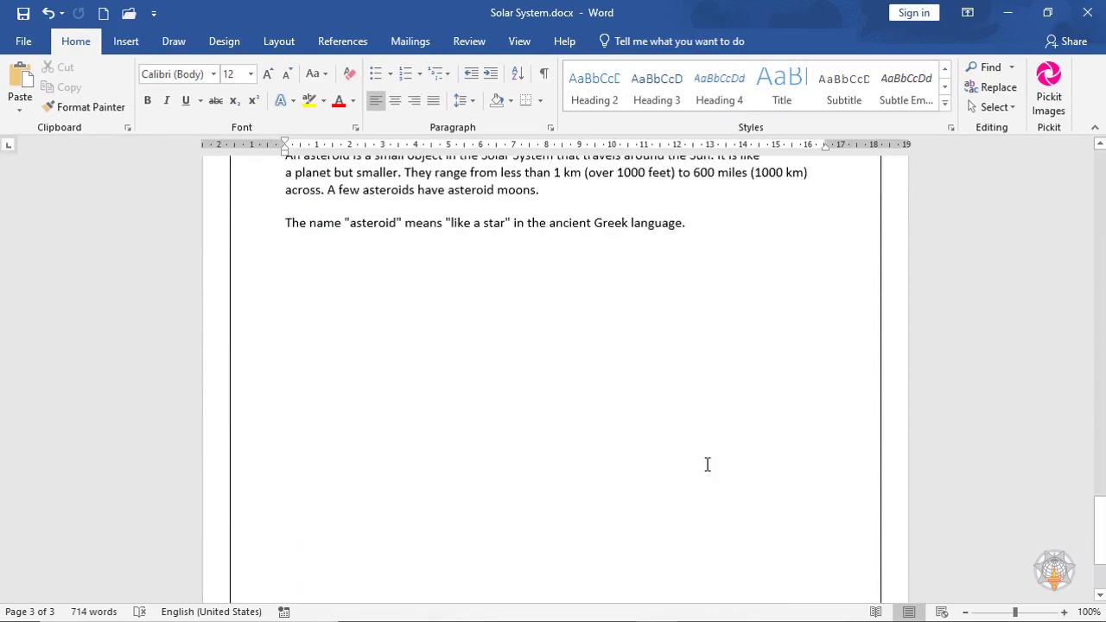
pyautogui.doubleClick(333, 326)
pyautogui.write('CO2')
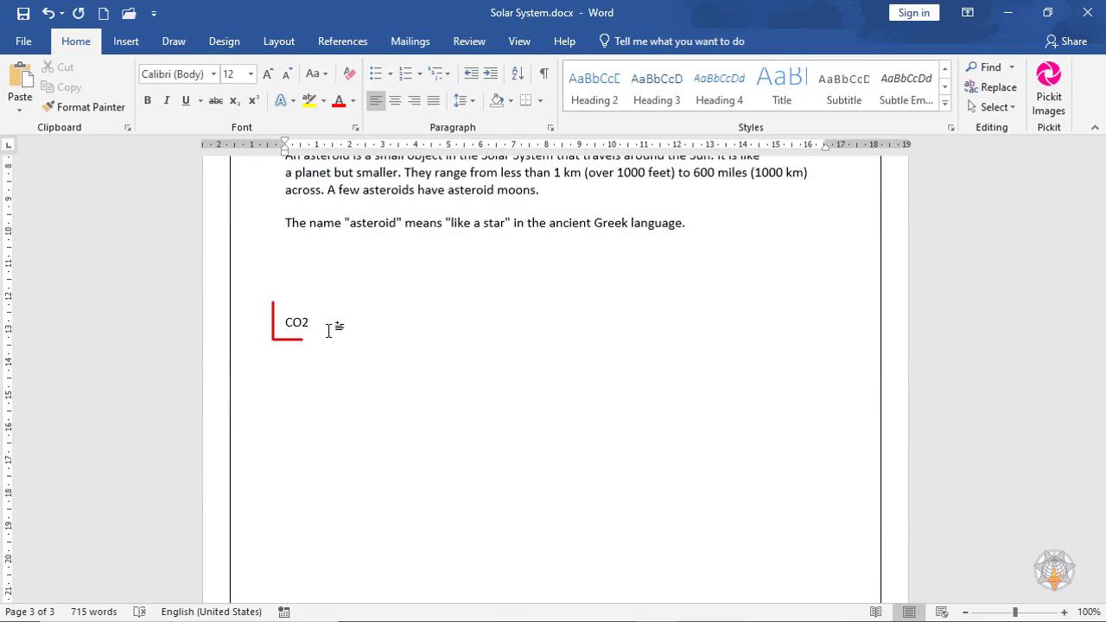
pyautogui.moveTo(310, 321); pyautogui.dragTo(303, 321)
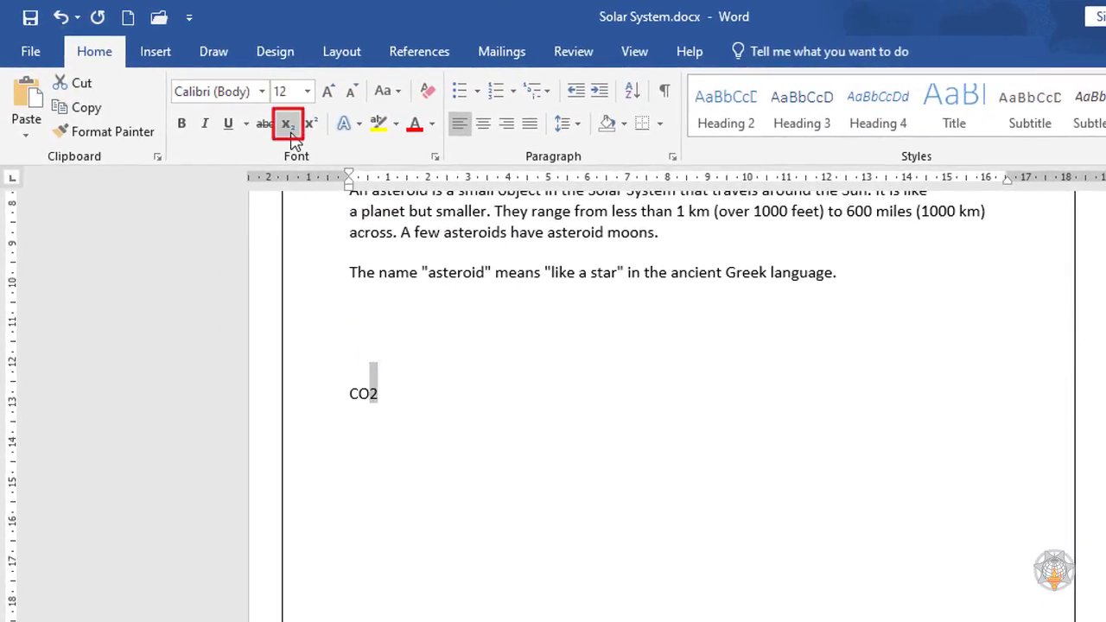
pyautogui.click(291, 136)
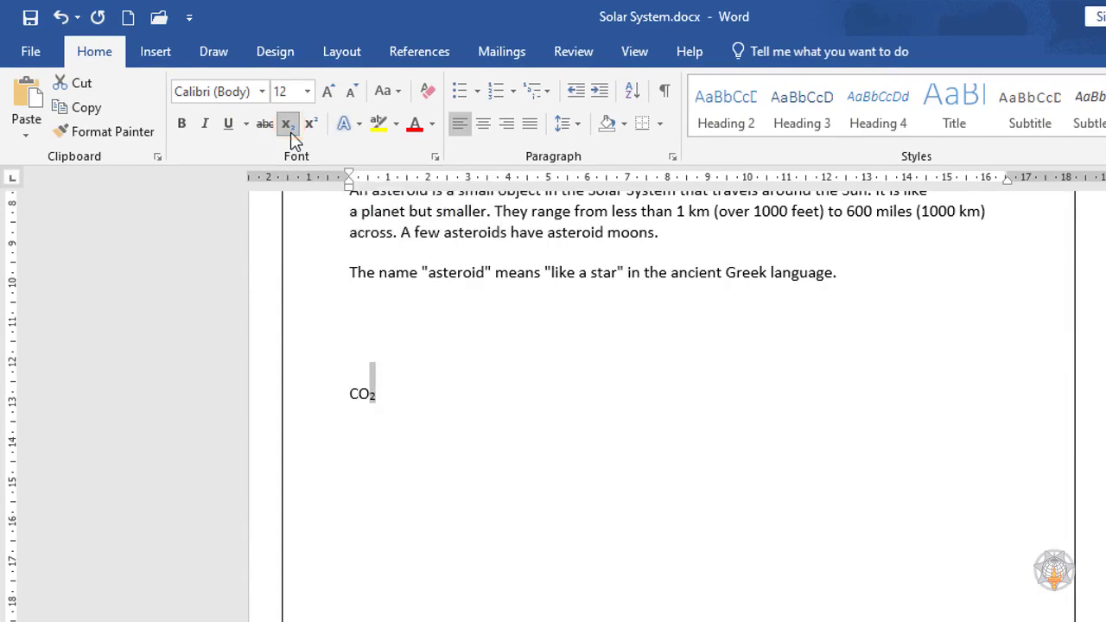
# Add a new line reading a3b below CO₂ and format its 3 as superscript.
pyautogui.click(433, 387)
pyautogui.press('Return')
pyautogui.write('a3b')
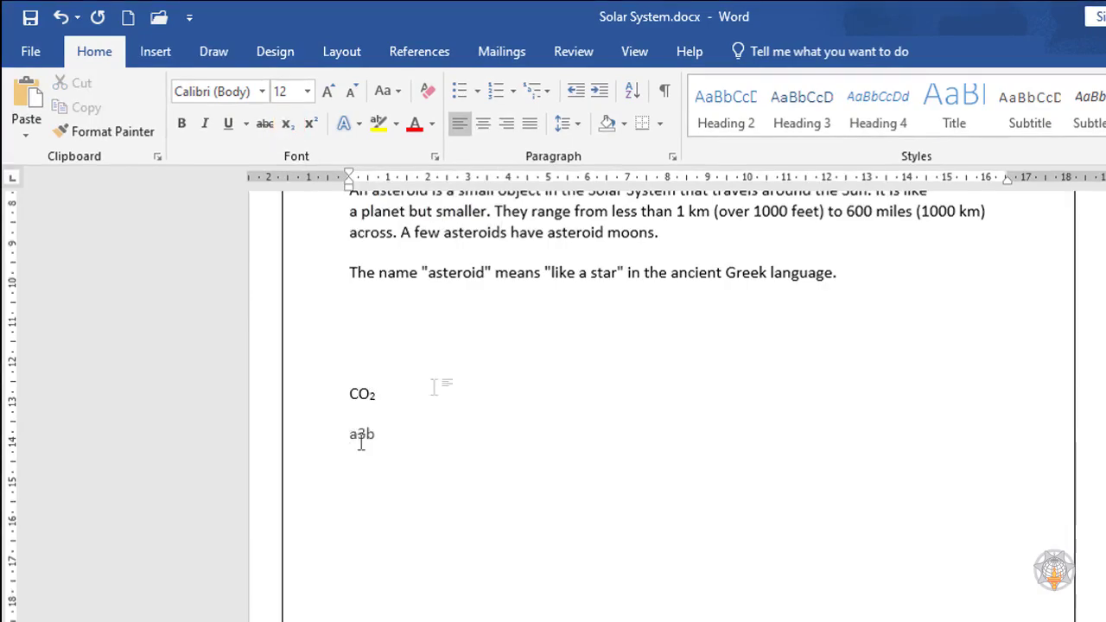
pyautogui.moveTo(362, 433); pyautogui.dragTo(356, 433)
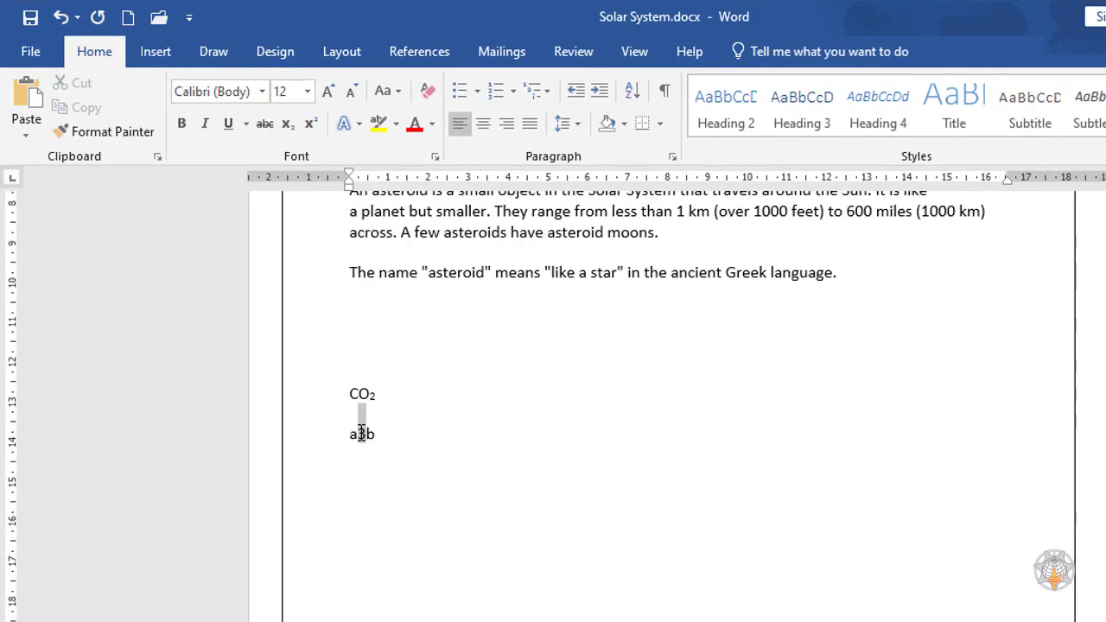
pyautogui.click(311, 126)
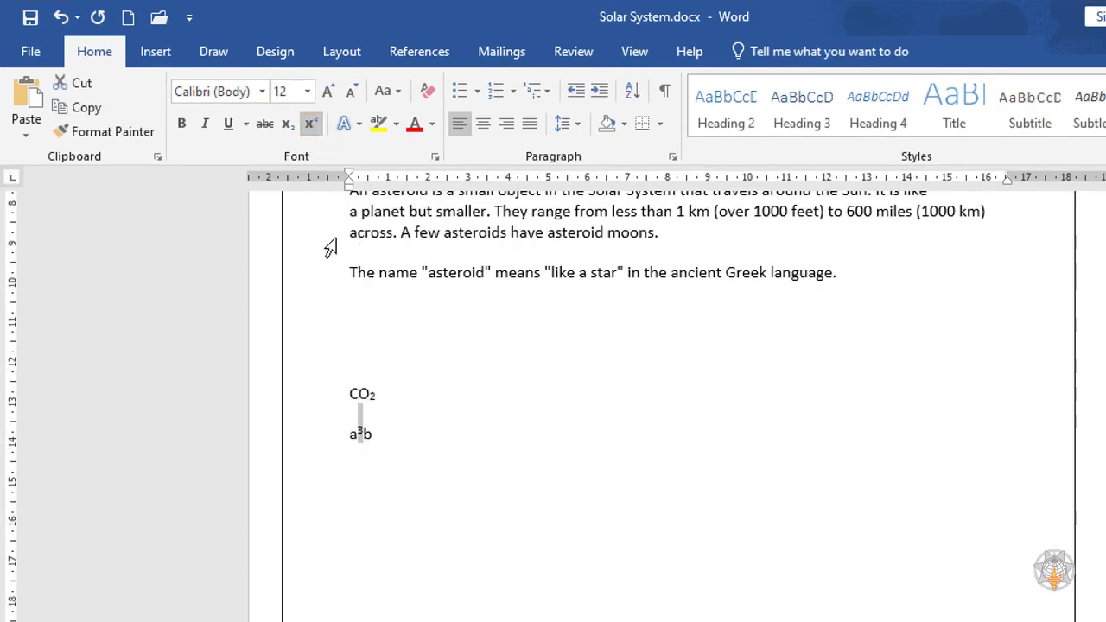
pyautogui.click(387, 436)
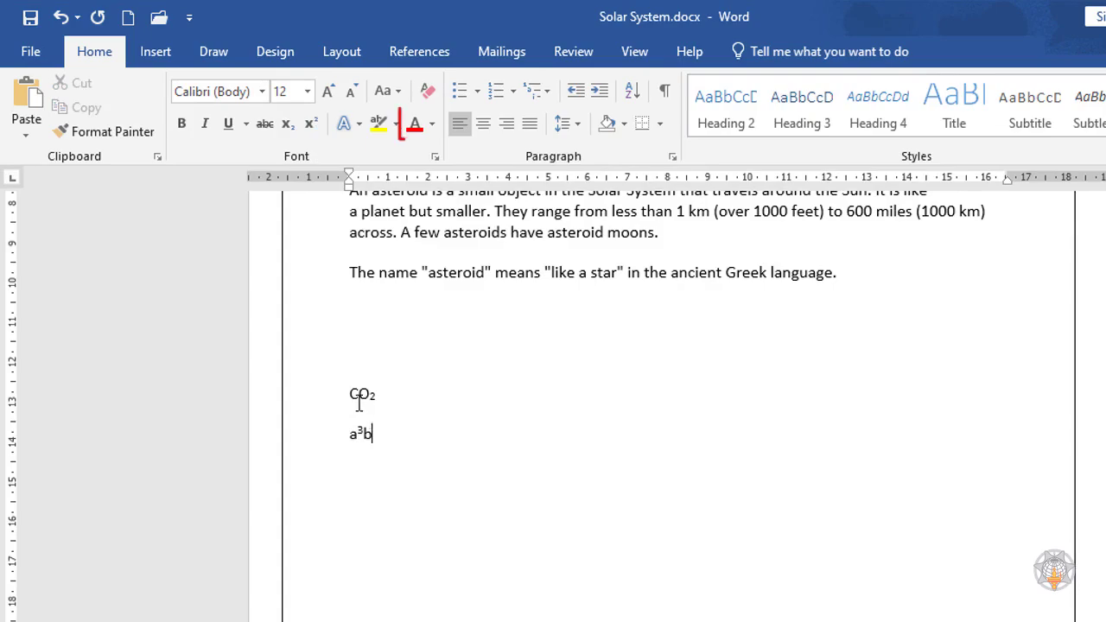
# Change the font color of the CO₂ text to the standard Blue.
pyautogui.moveTo(346, 394); pyautogui.dragTo(380, 394)
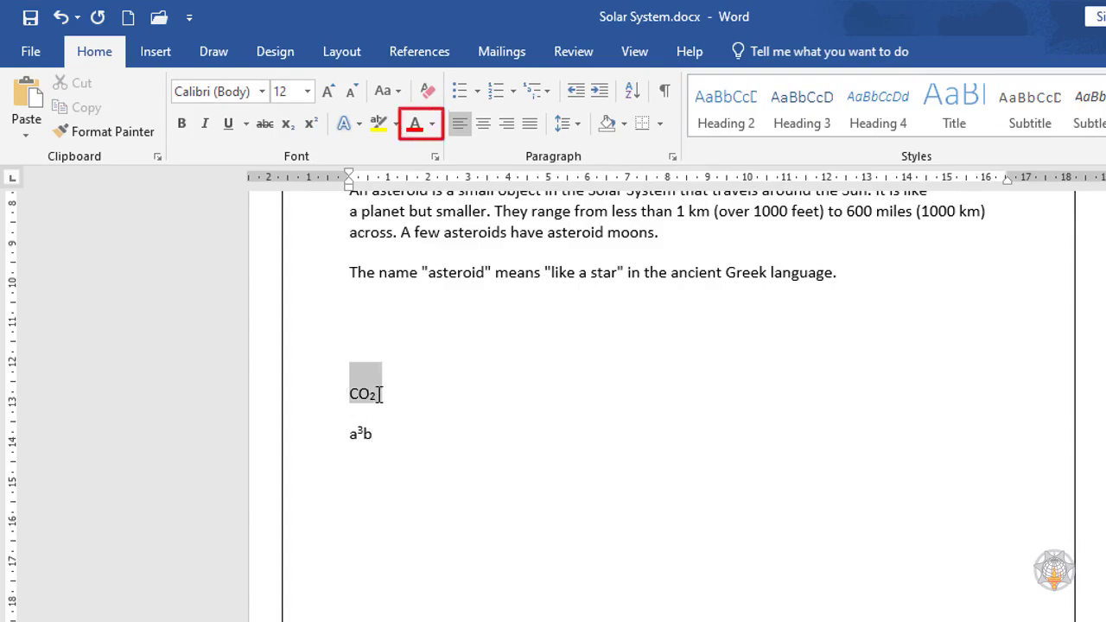
pyautogui.click(431, 124)
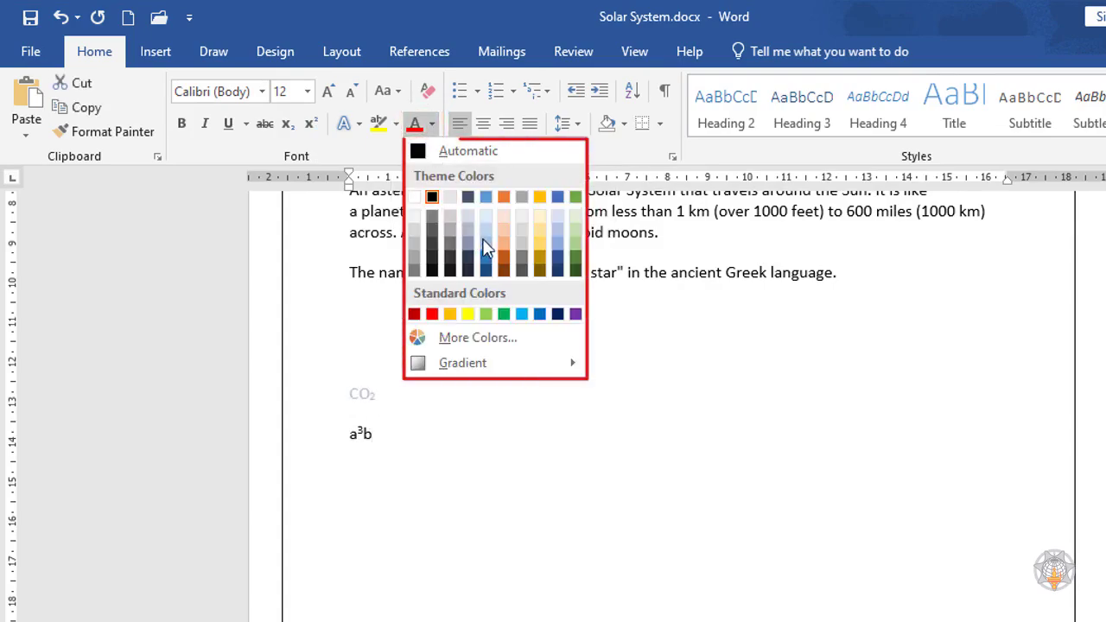
pyautogui.click(539, 314)
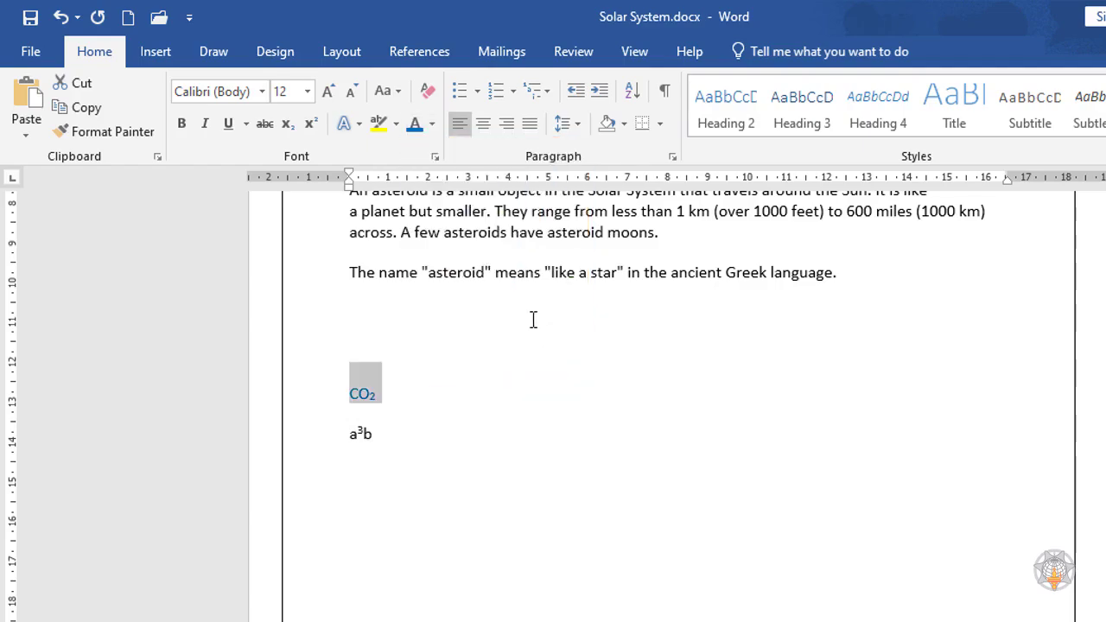
# Apply the white-filled text effect with an orange outline and hard shadow to the a³b line.
pyautogui.moveTo(351, 433); pyautogui.dragTo(378, 435)
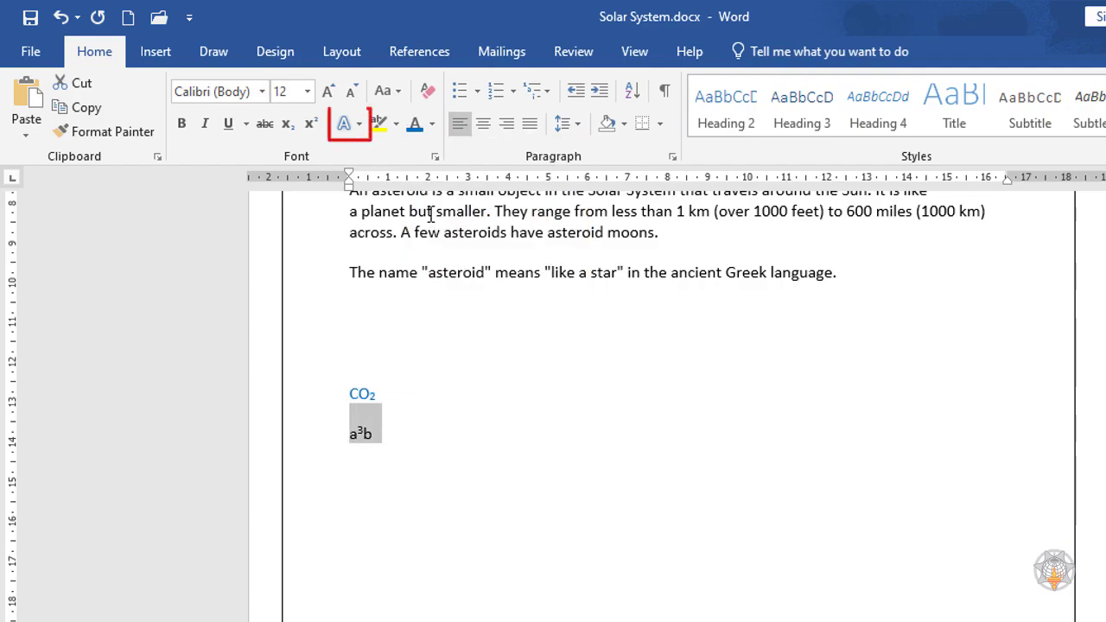
pyautogui.click(359, 123)
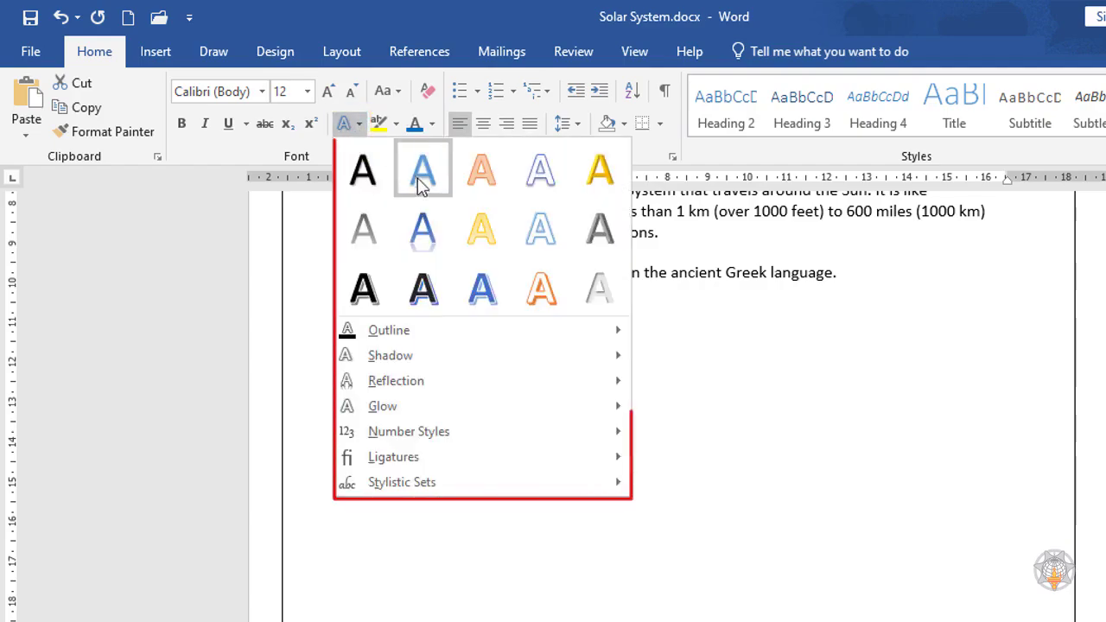
pyautogui.click(546, 289)
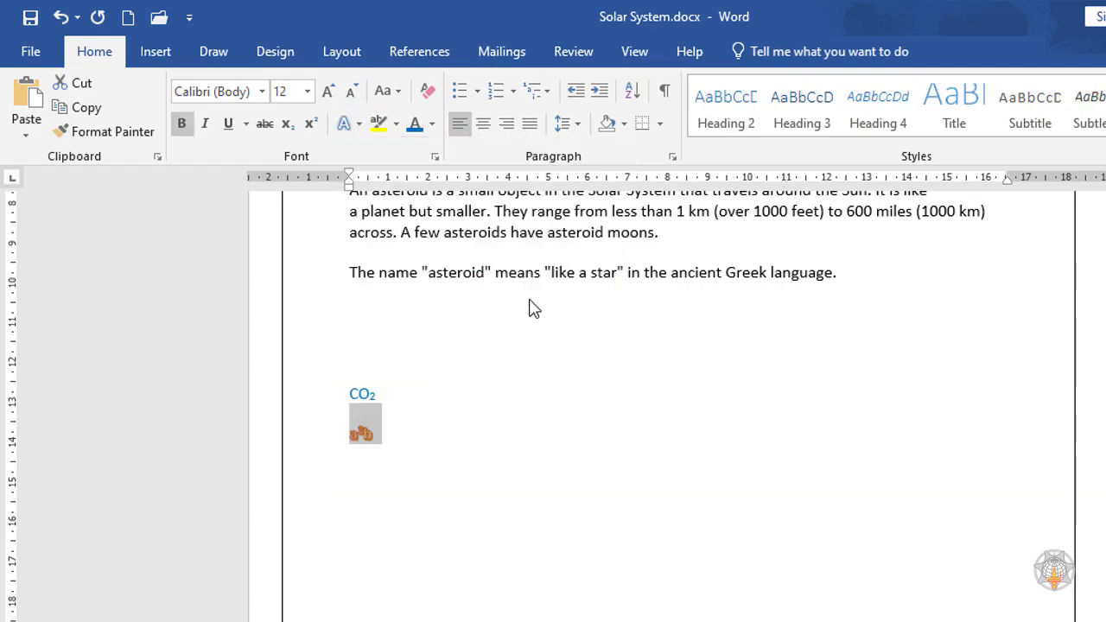
pyautogui.click(358, 126)
pyautogui.moveTo(456, 335)
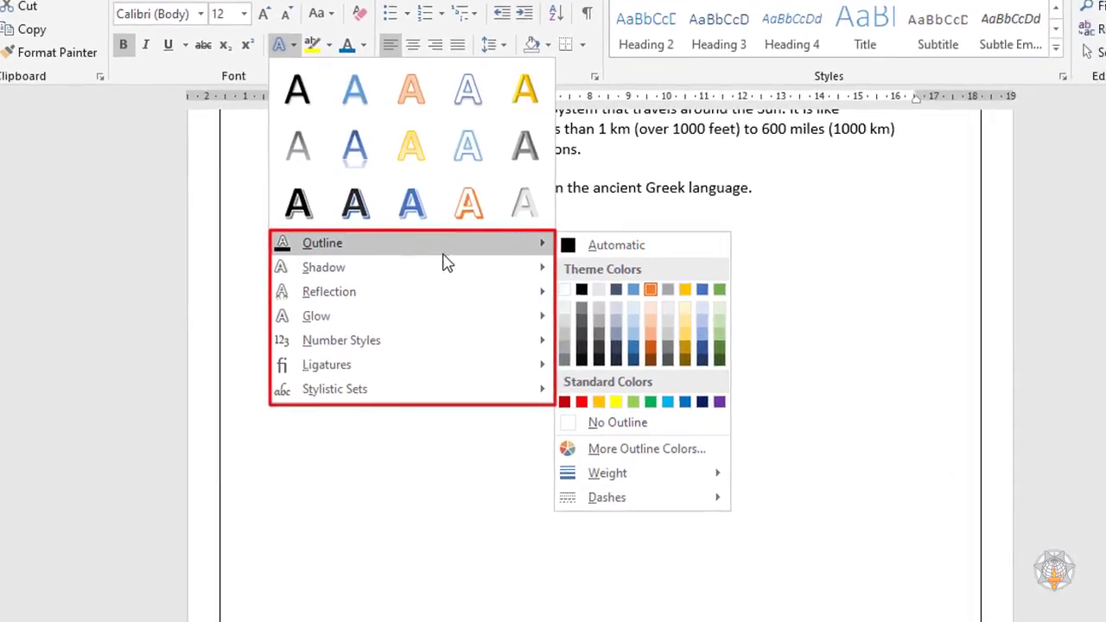
pyautogui.moveTo(514, 360)
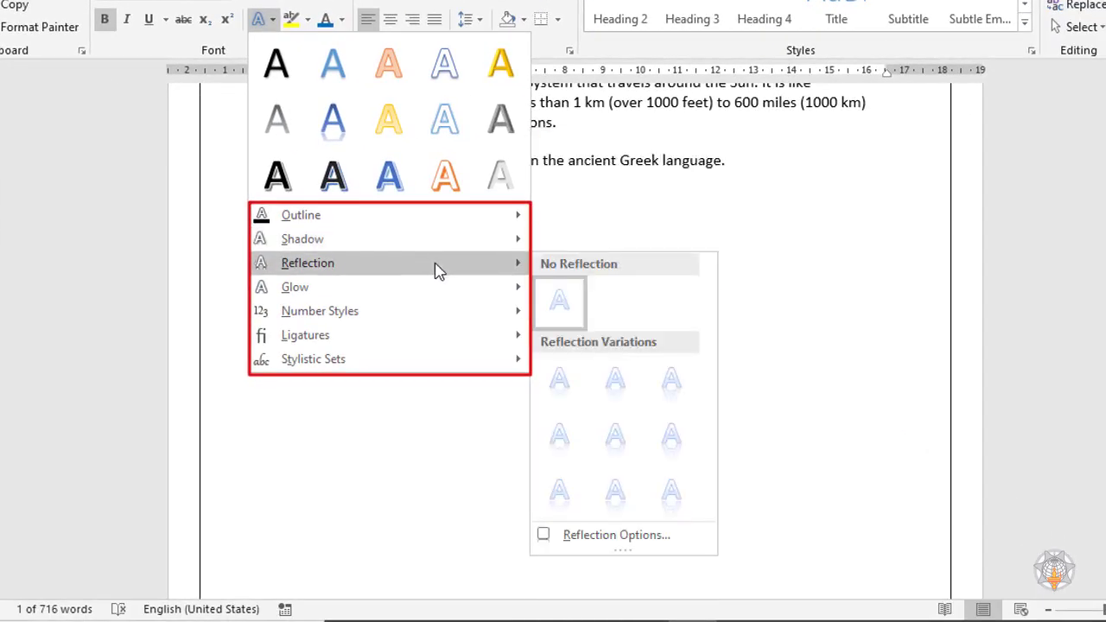
pyautogui.click(459, 401)
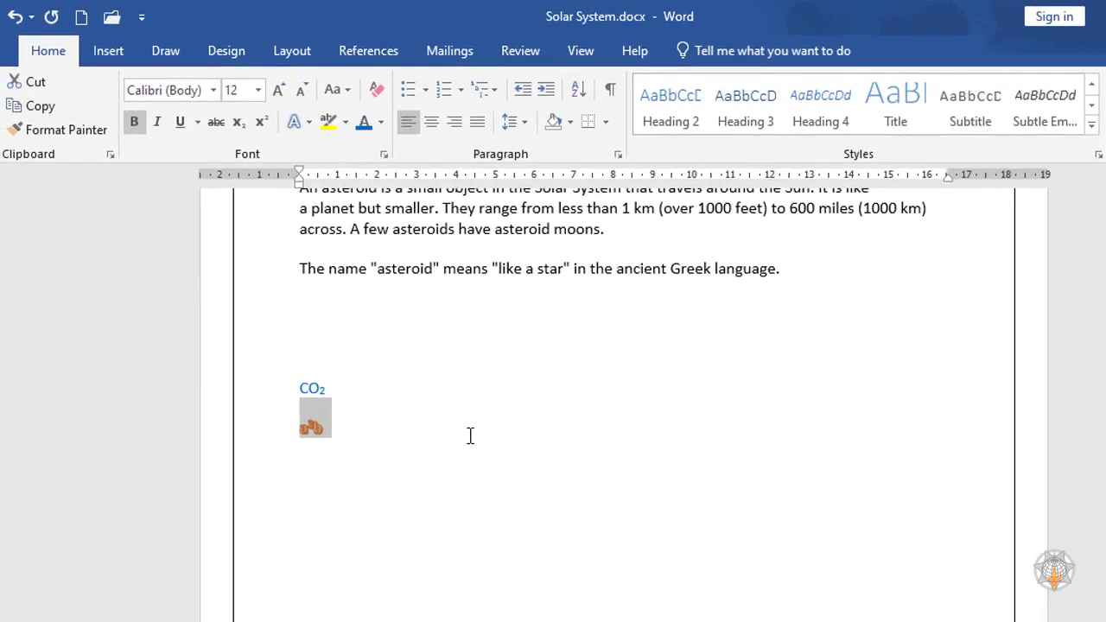
# Clear all formatting from the a³b line below CO₂.
pyautogui.click(377, 91)
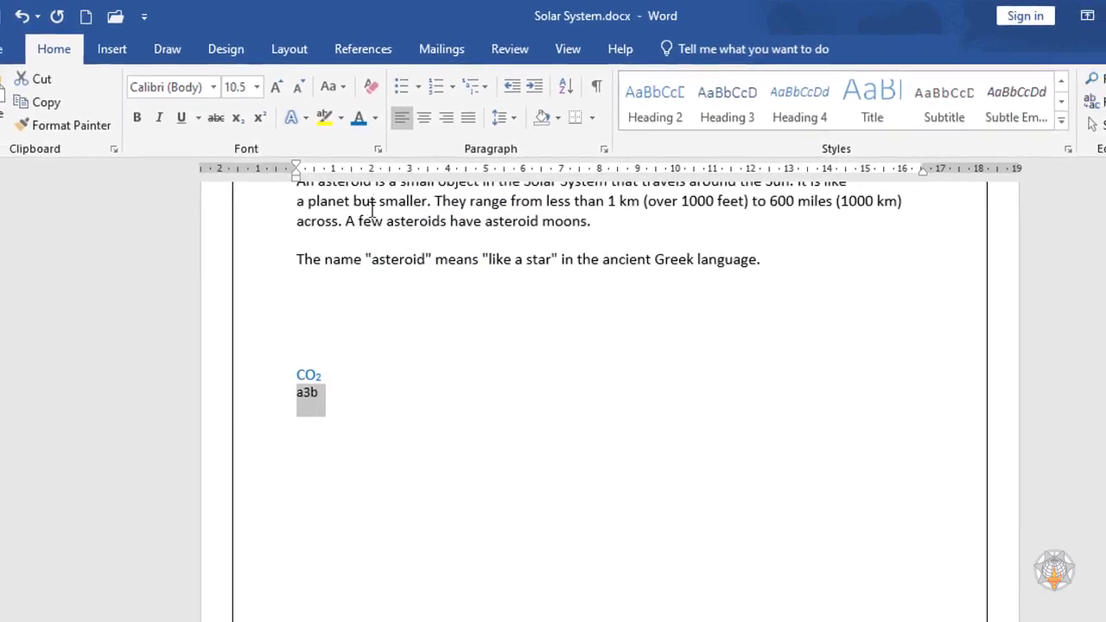
pyautogui.click(469, 365)
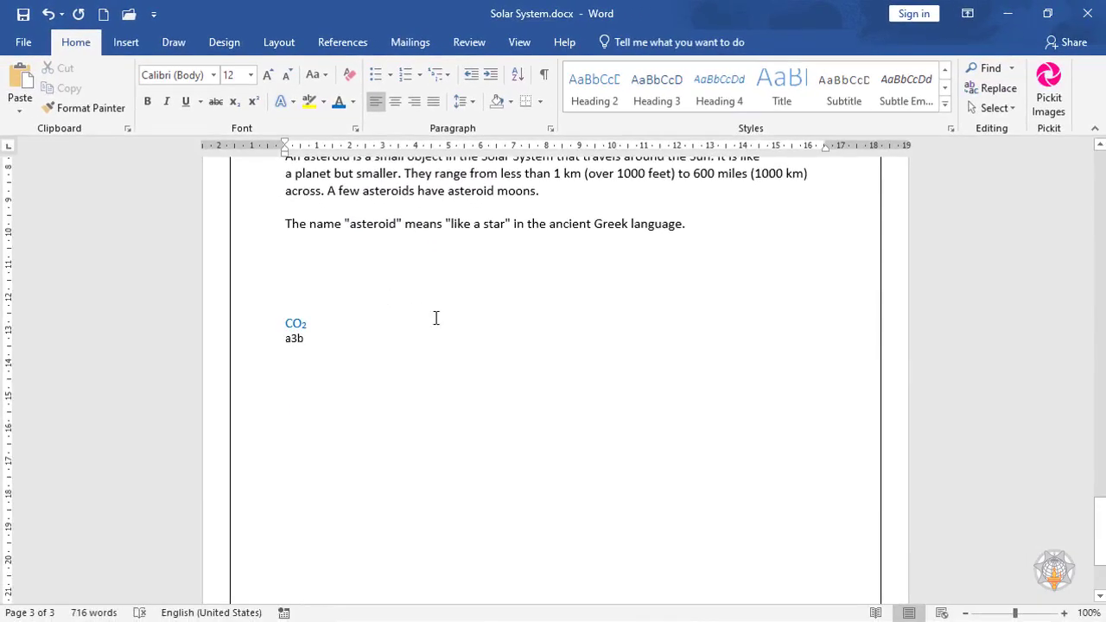
# Clear all formatting from the document's opening text, from the title The Solar System through the sentence about the eight planets.
pyautogui.scroll(8, 468, 365)
pyautogui.scroll(20, 436, 318)
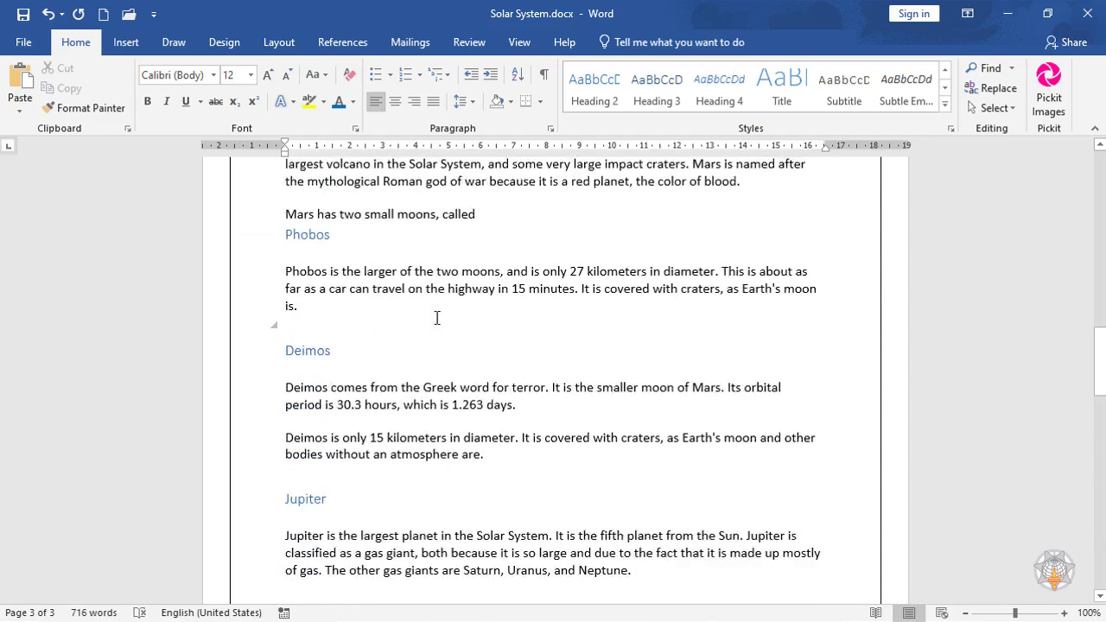
pyautogui.scroll(3, 436, 317)
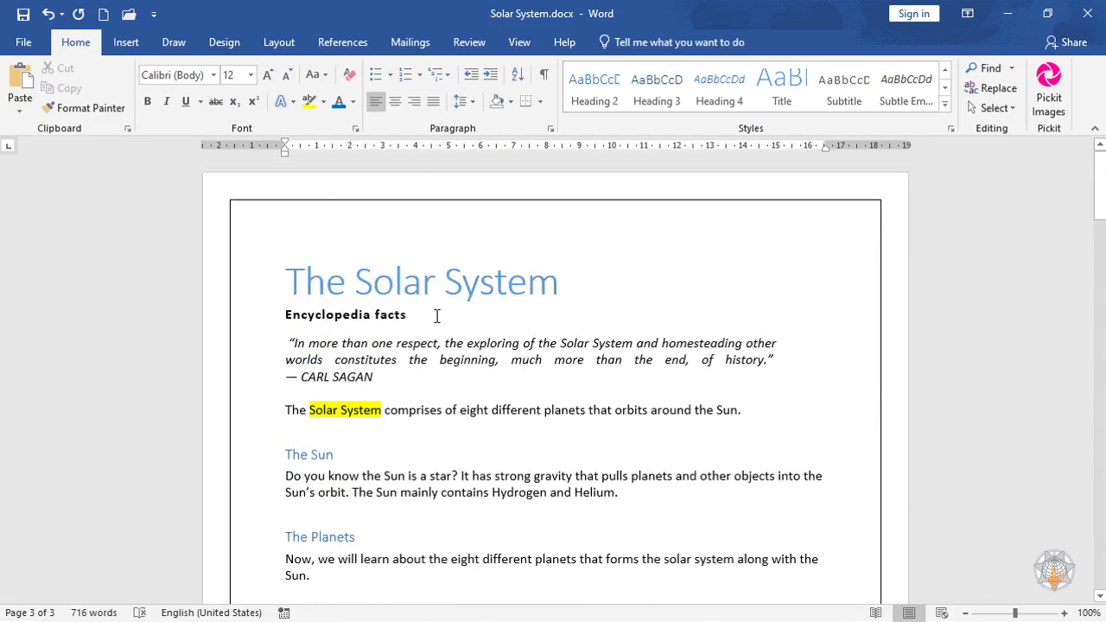
pyautogui.moveTo(323, 311); pyautogui.dragTo(419, 424)
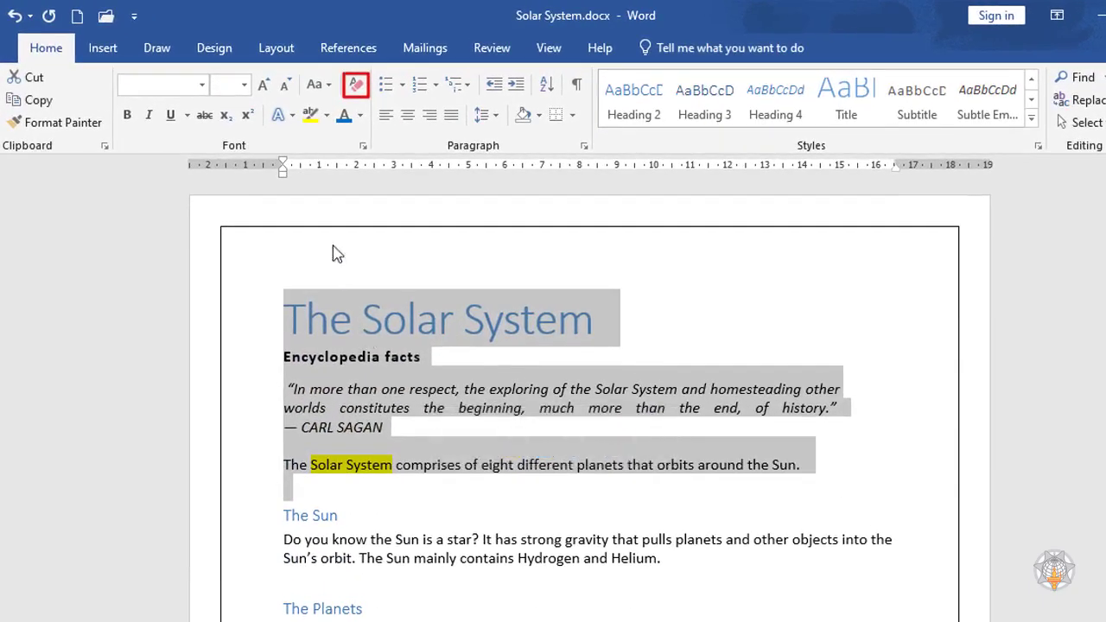
pyautogui.click(355, 85)
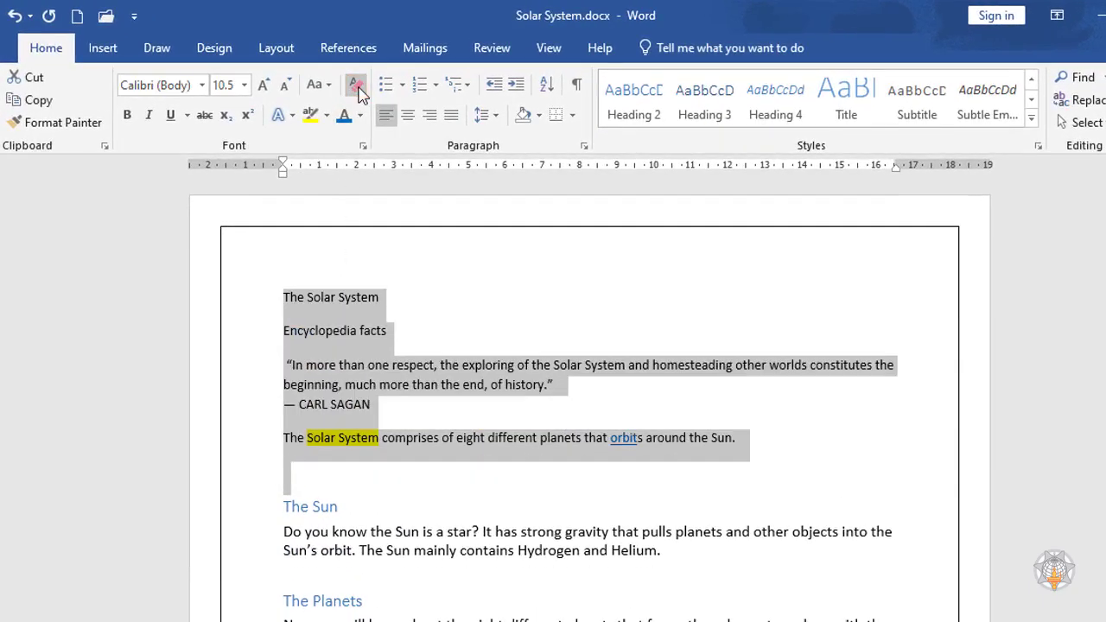
pyautogui.click(383, 507)
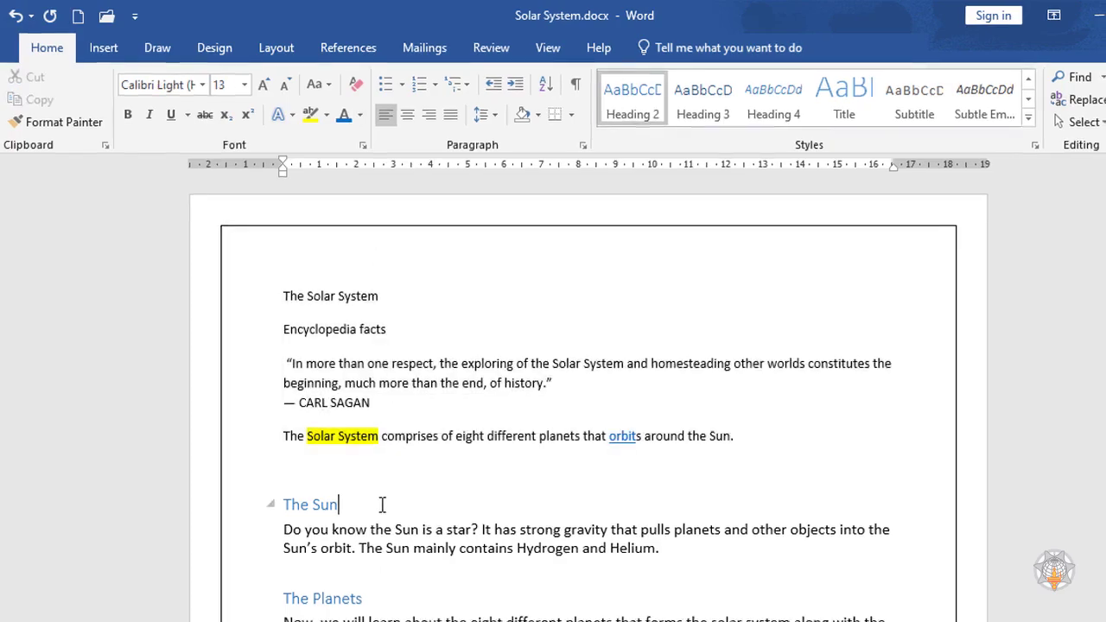